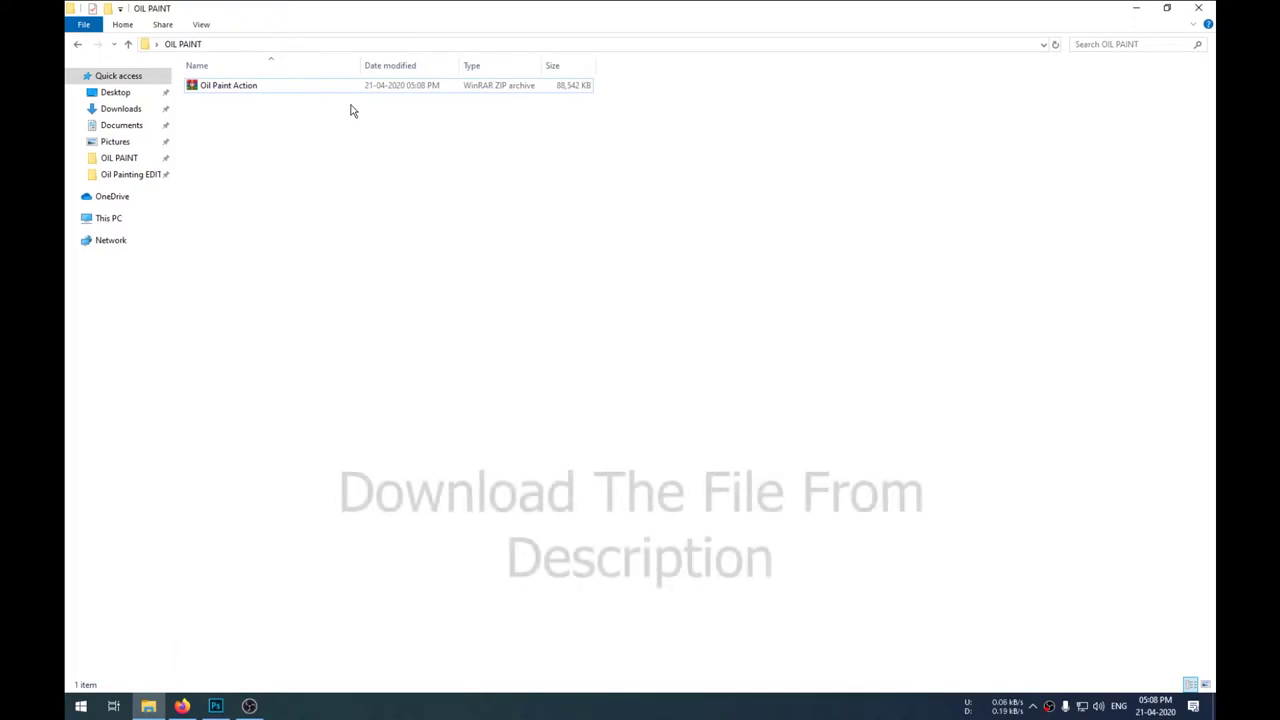
Select the Oil Paint Action ZIP archive in the OIL PAINT folder
left_click(323, 86)
Extract the ZIP to an Oil Paint Action folder and select the Oil Painting Action file
right_click(322, 86)
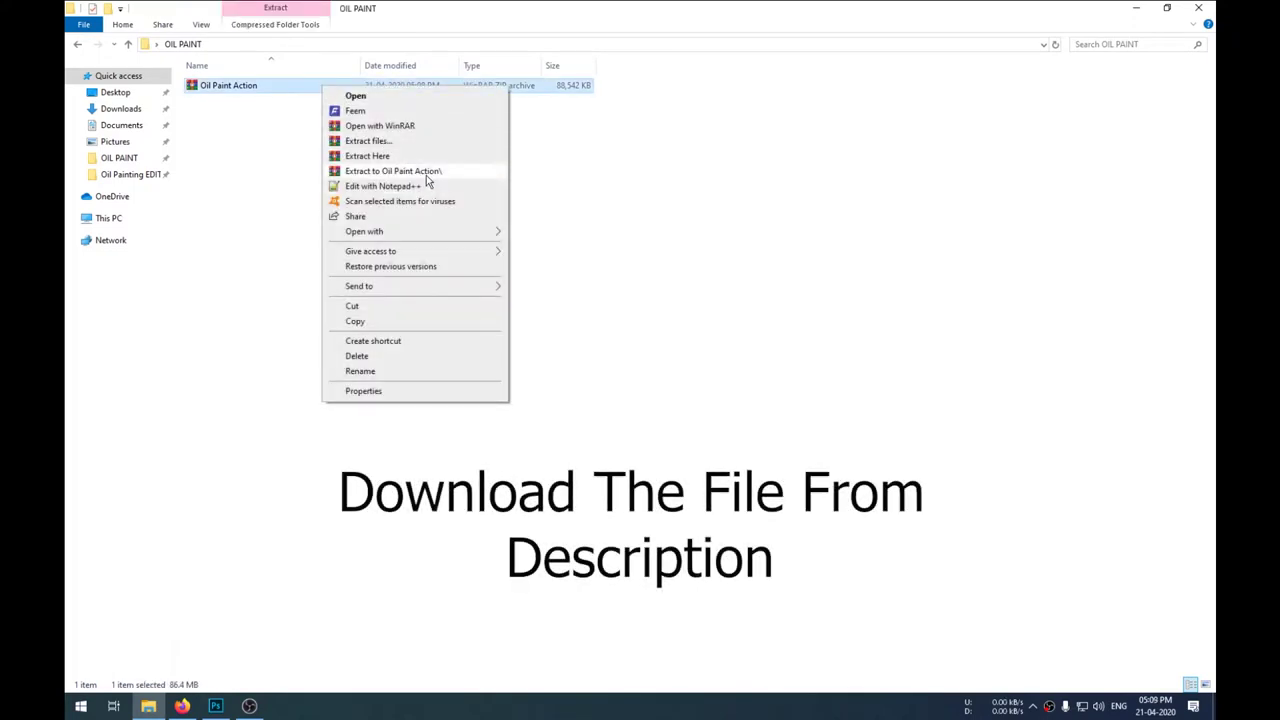
left_click(427, 172)
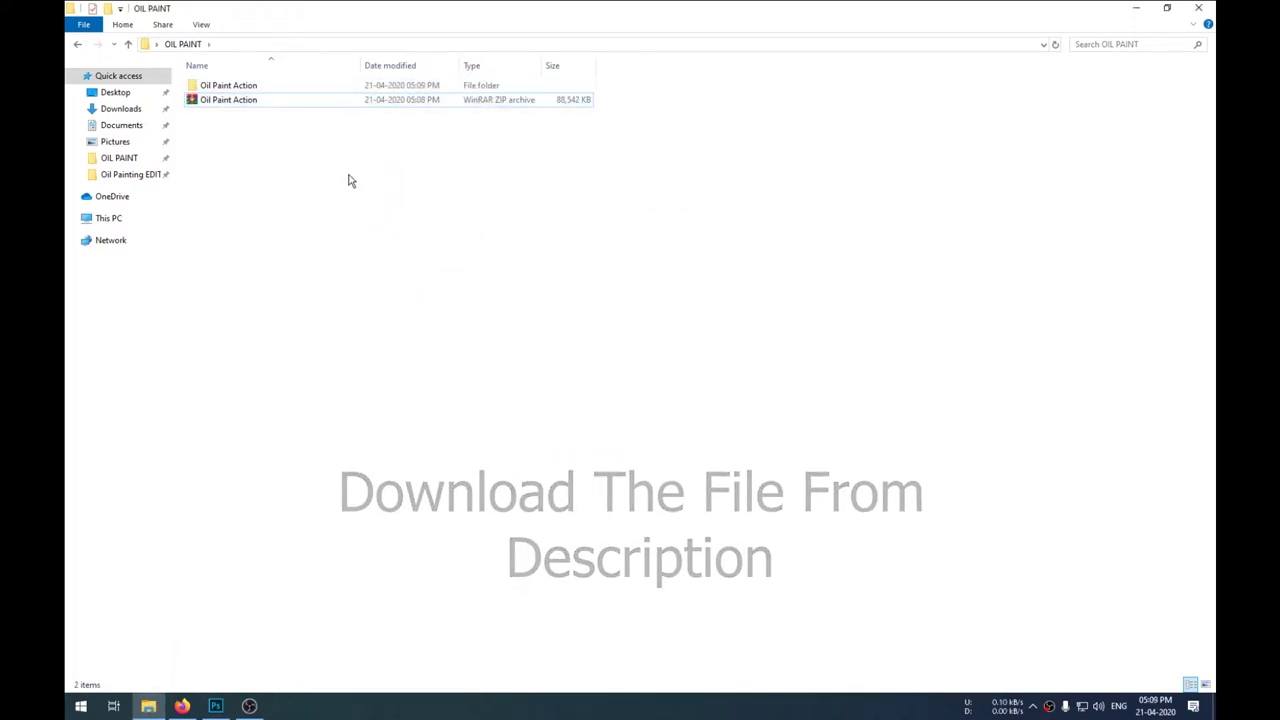
double_click(305, 86)
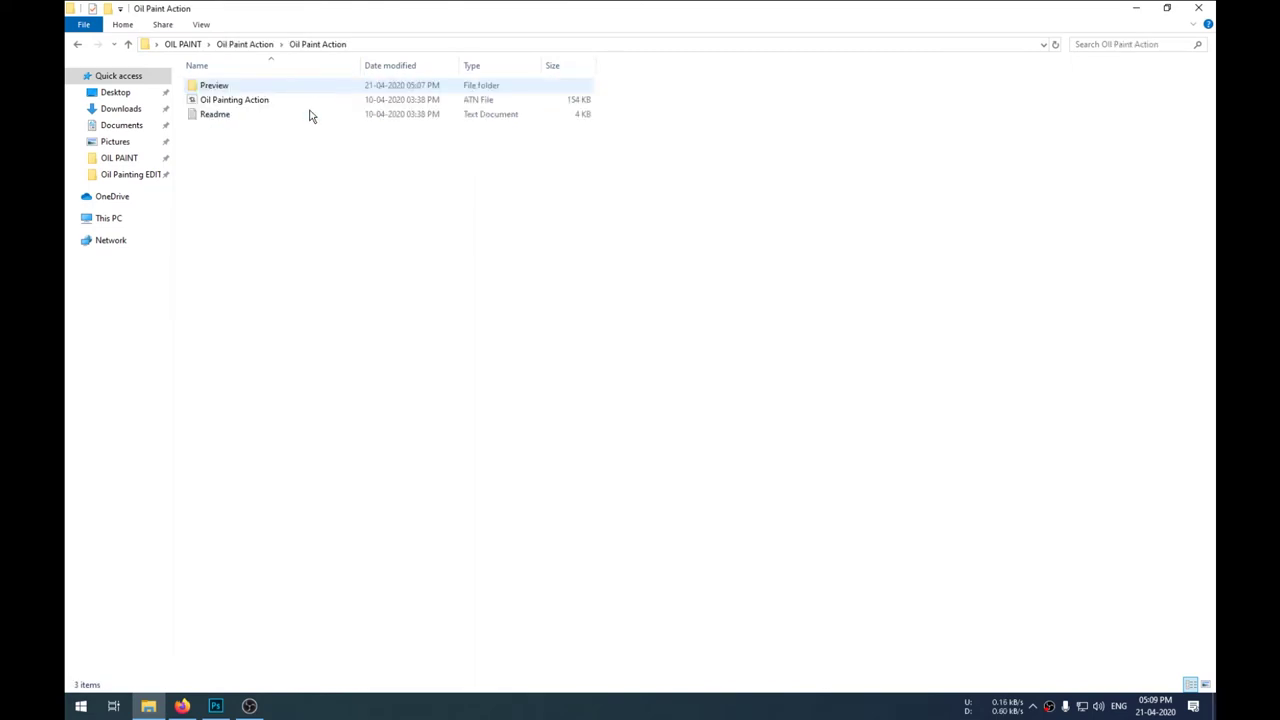
left_click(302, 101)
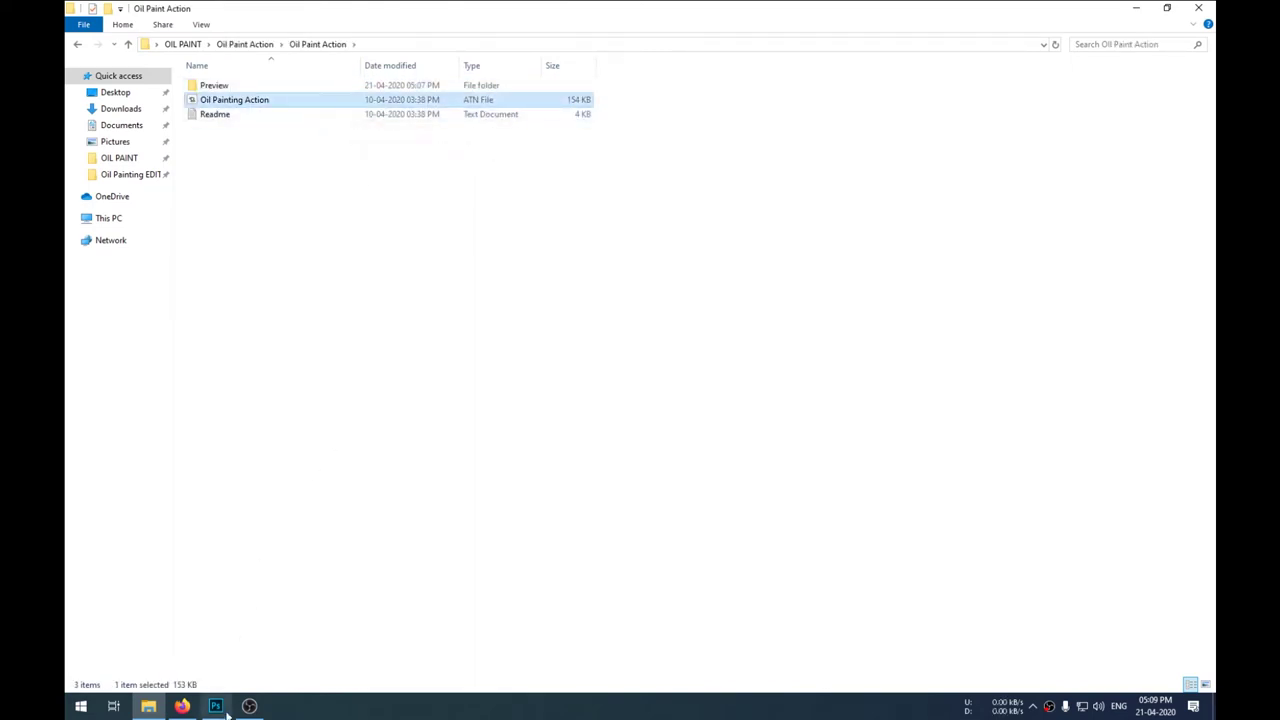
left_click(226, 707)
Load the Oil Painting Action ATN from Desktop > OIL PAINT into Actions and expand the set
left_click(353, 9)
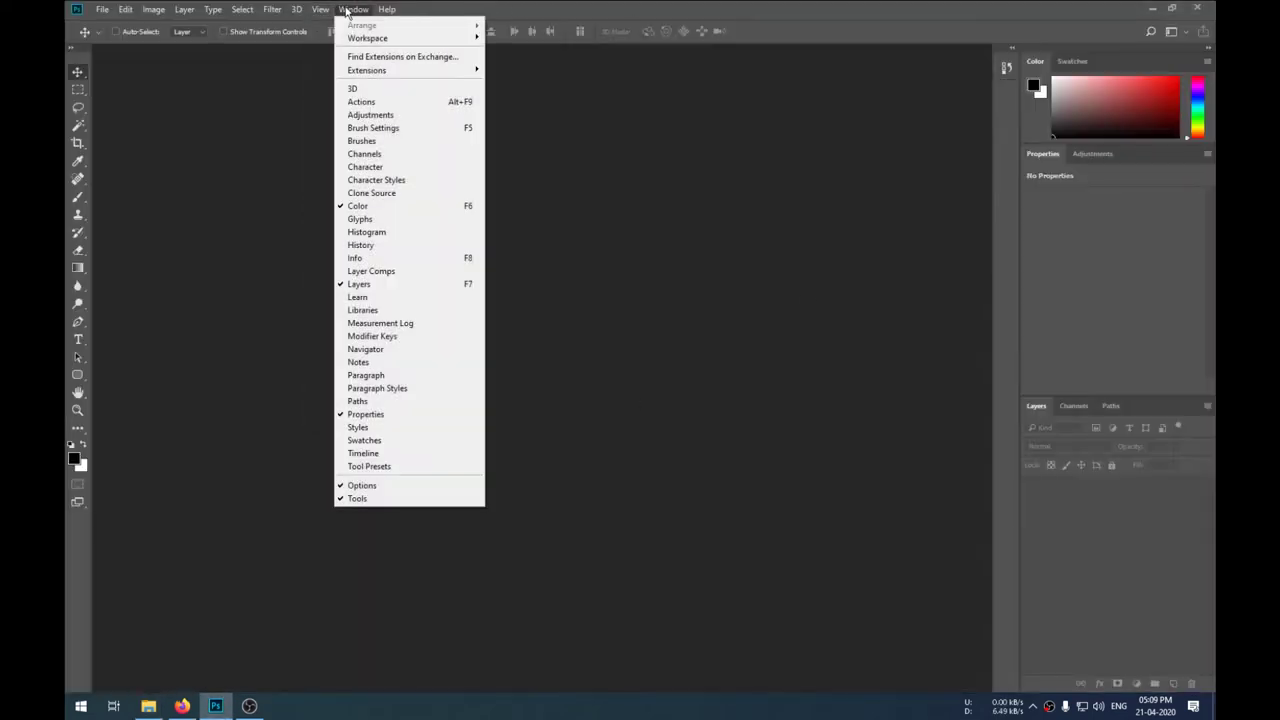
left_click(372, 97)
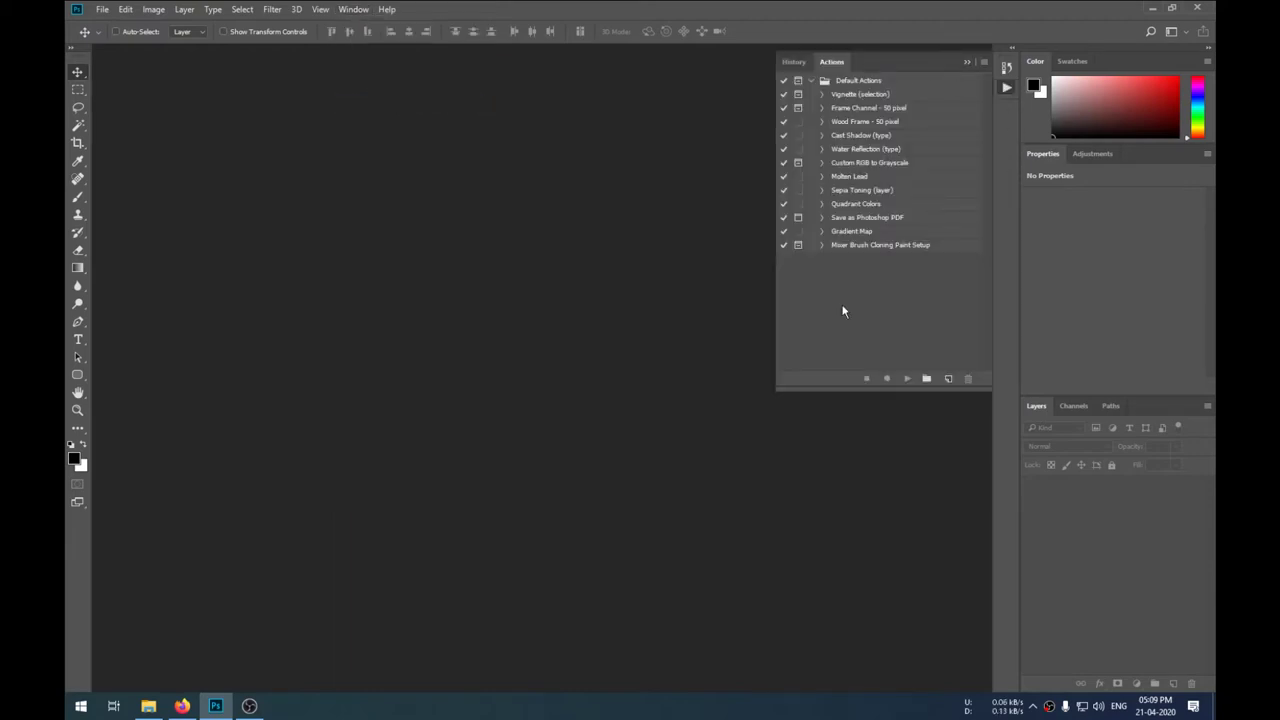
left_click(983, 62)
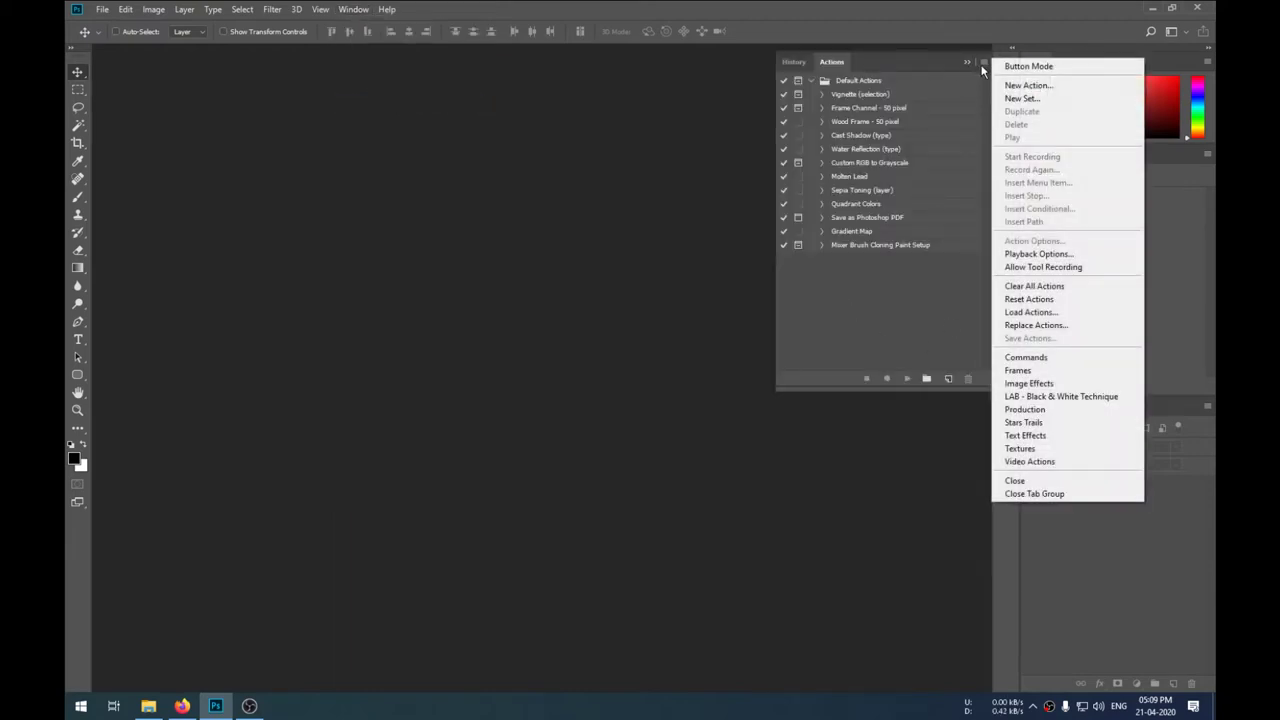
left_click(1083, 313)
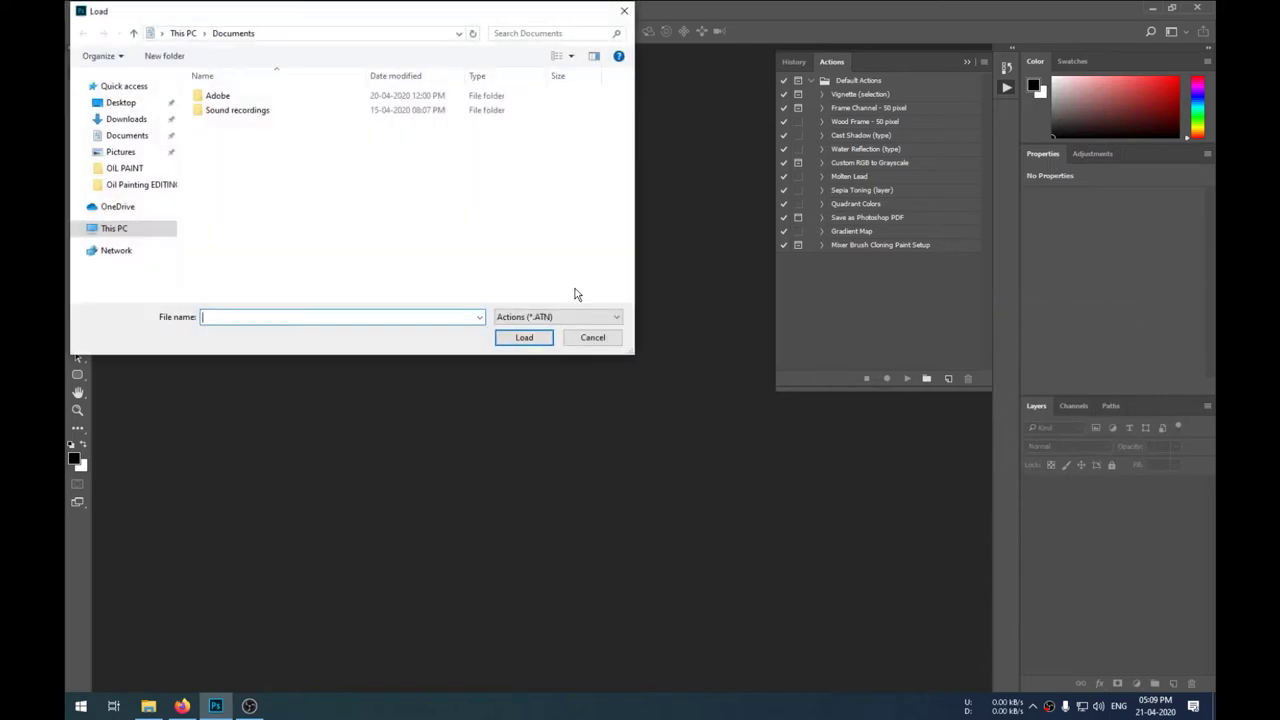
left_click(141, 108)
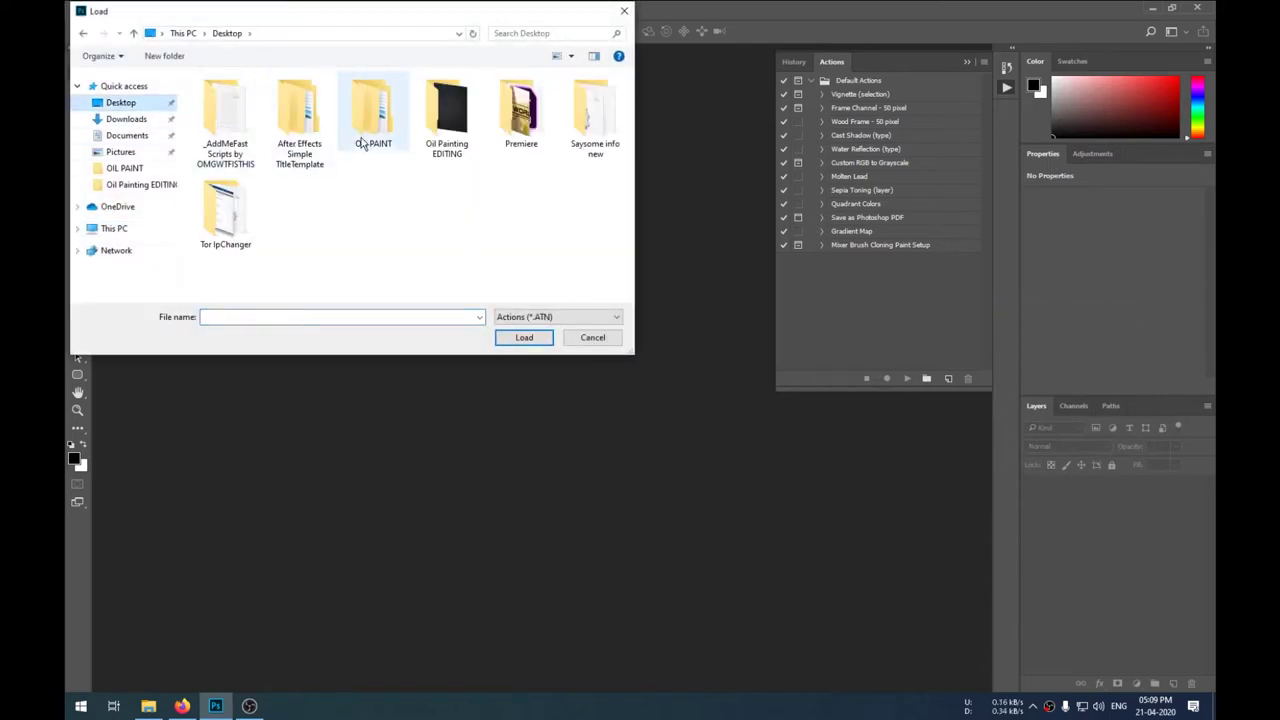
double_click(385, 115)
double_click(252, 95)
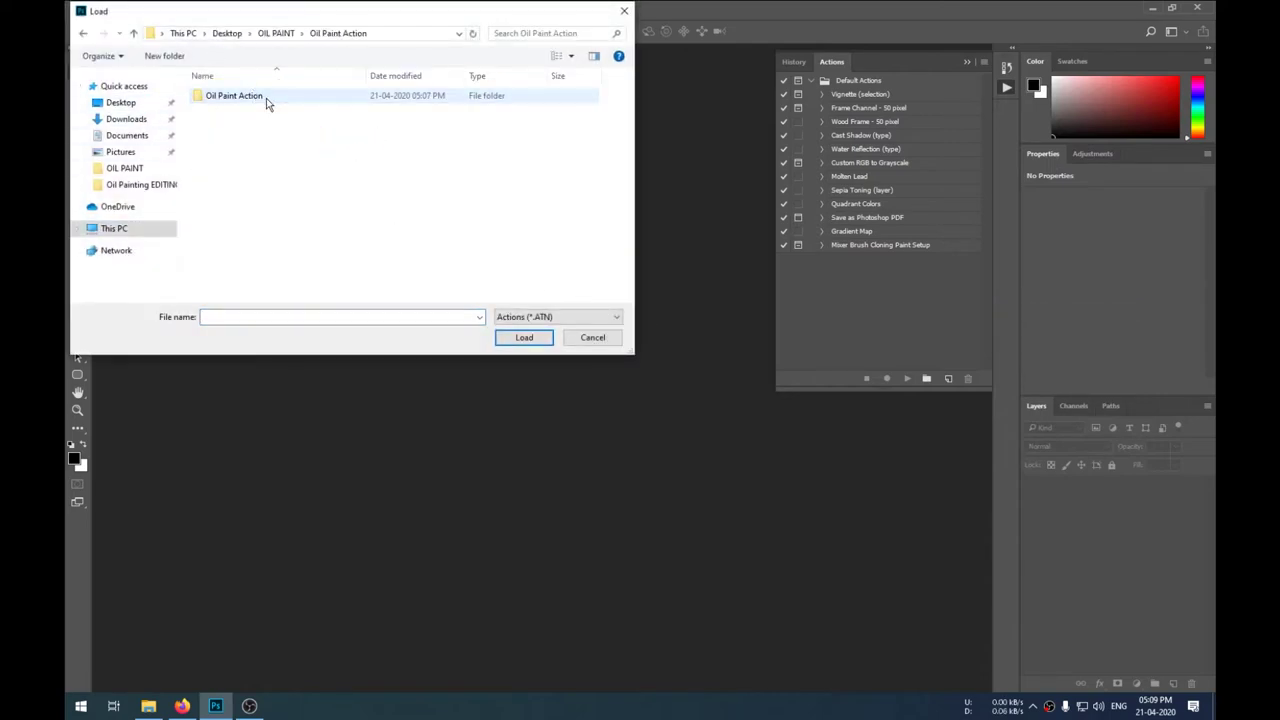
double_click(266, 100)
double_click(306, 111)
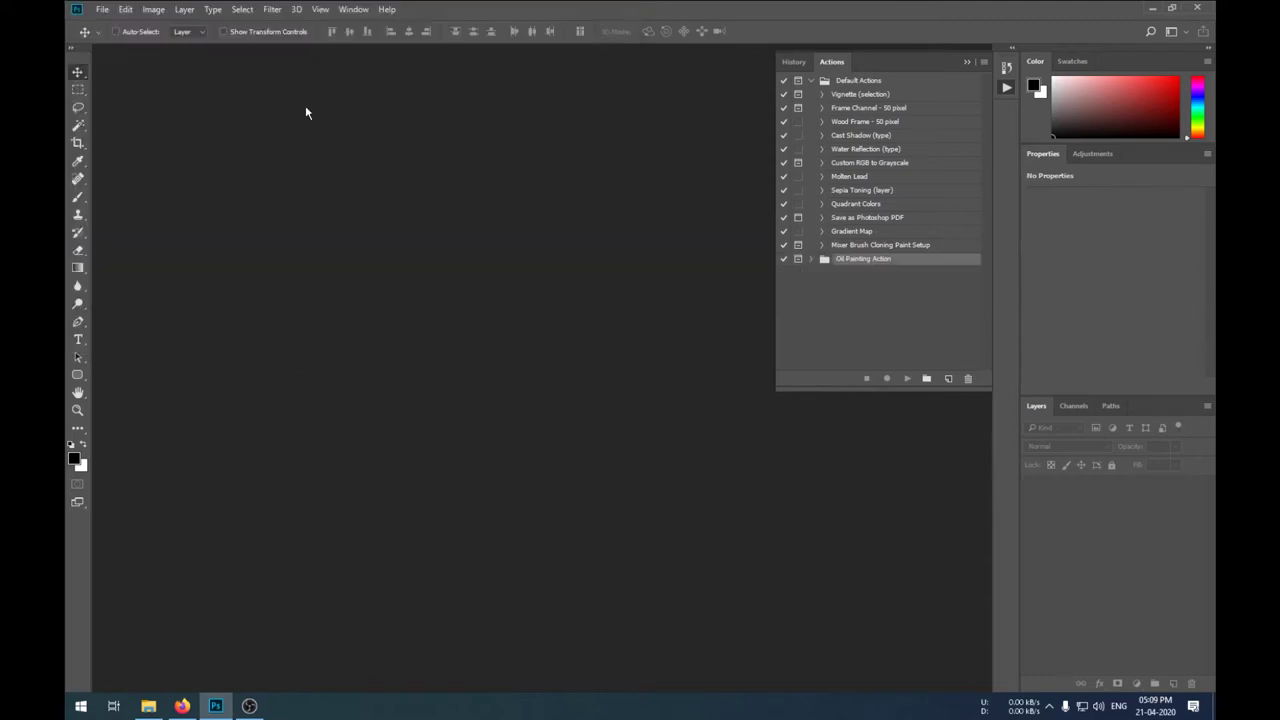
left_click(815, 259)
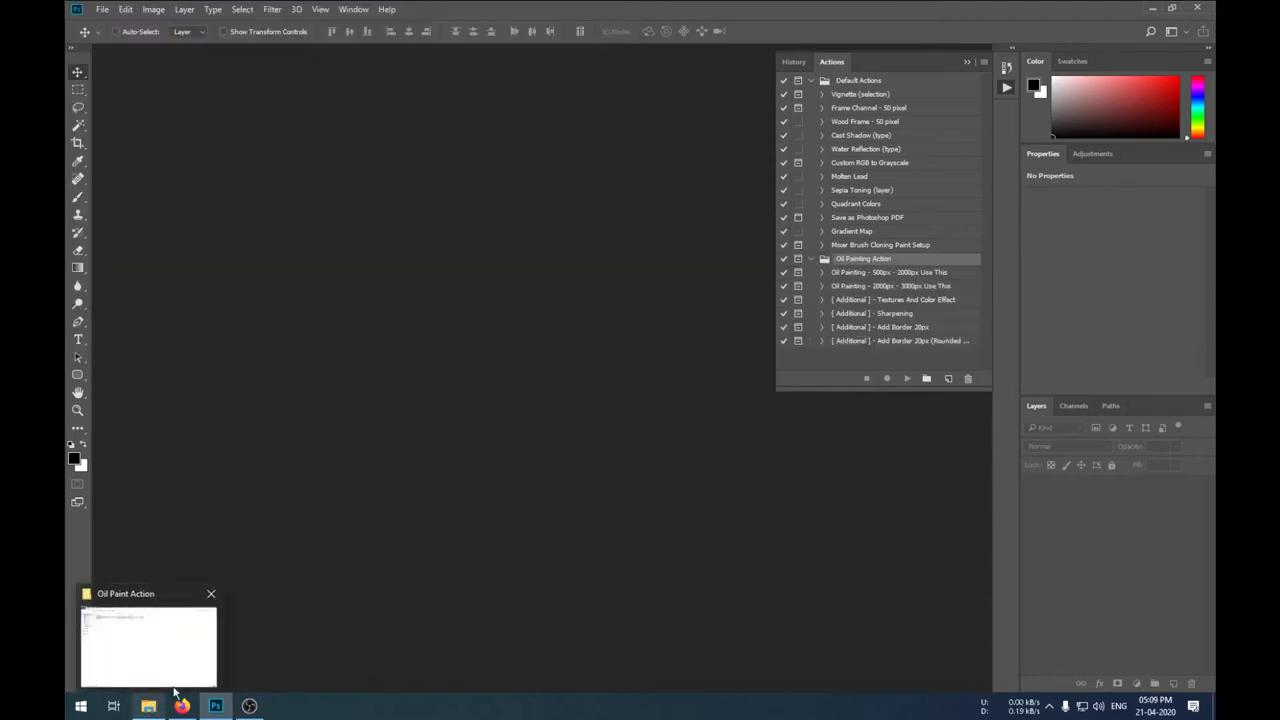
Open Pic 3.jpg from the Desktop
double_click(505, 282)
left_click(120, 102)
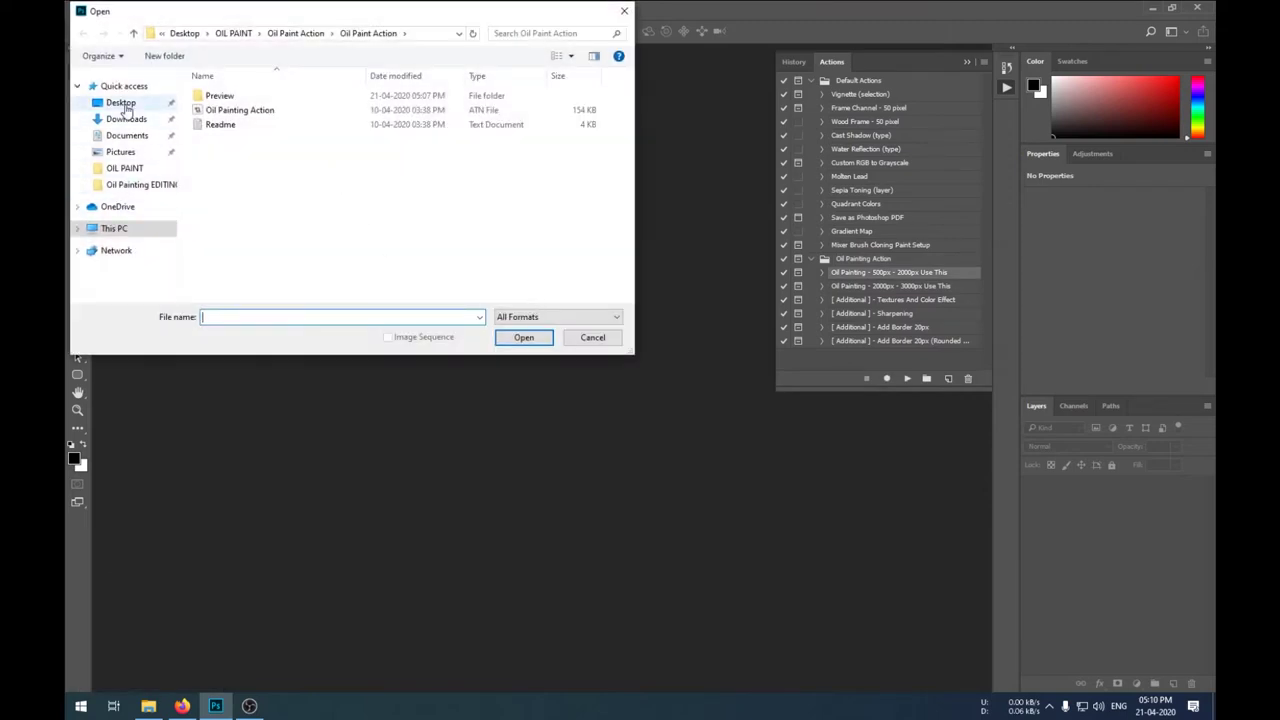
left_click(325, 287)
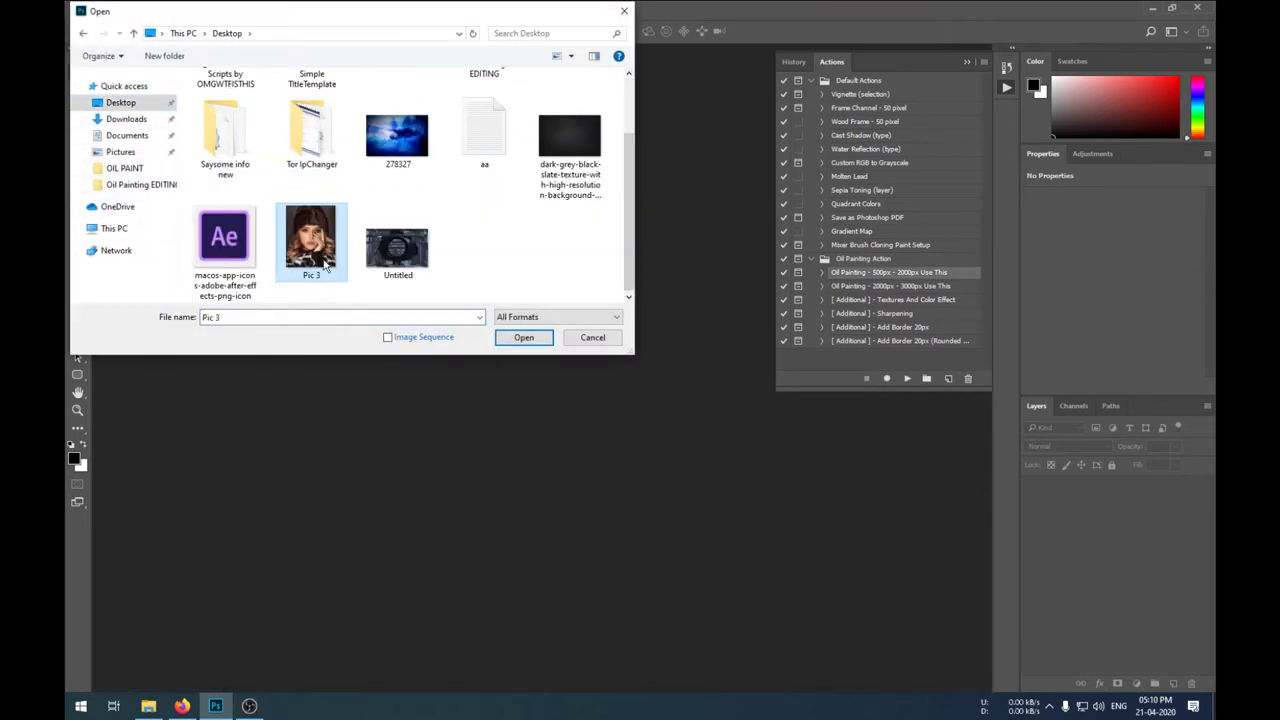
double_click(325, 263)
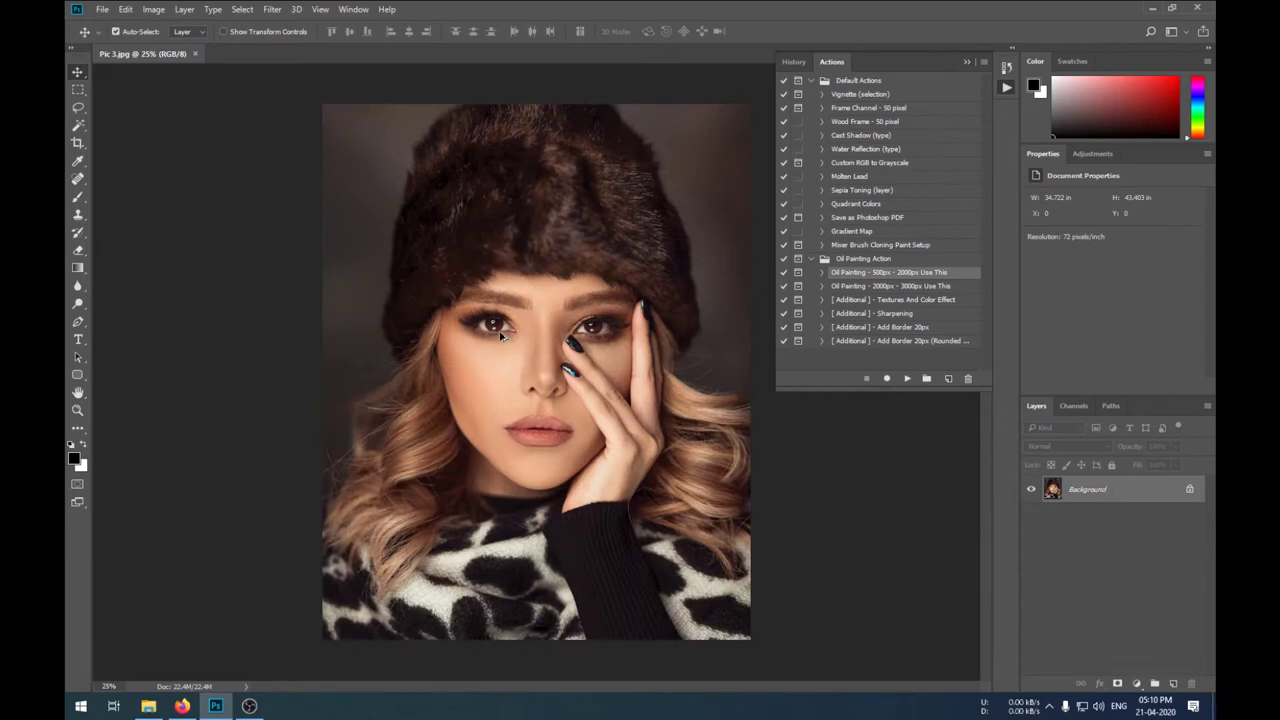
Confirm in Image Size that Pic 3 measures 2500 x 3125 pixels
key("ctrl+alt+i")
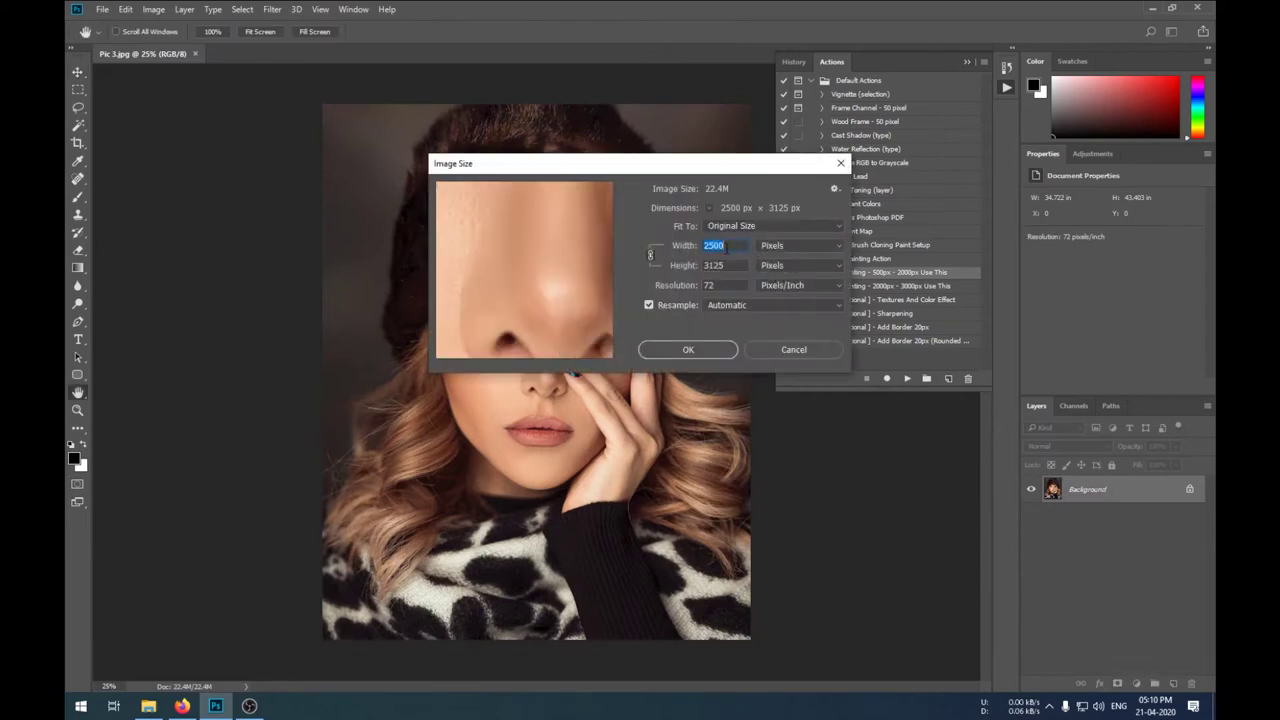
left_click(767, 252)
left_click(728, 353)
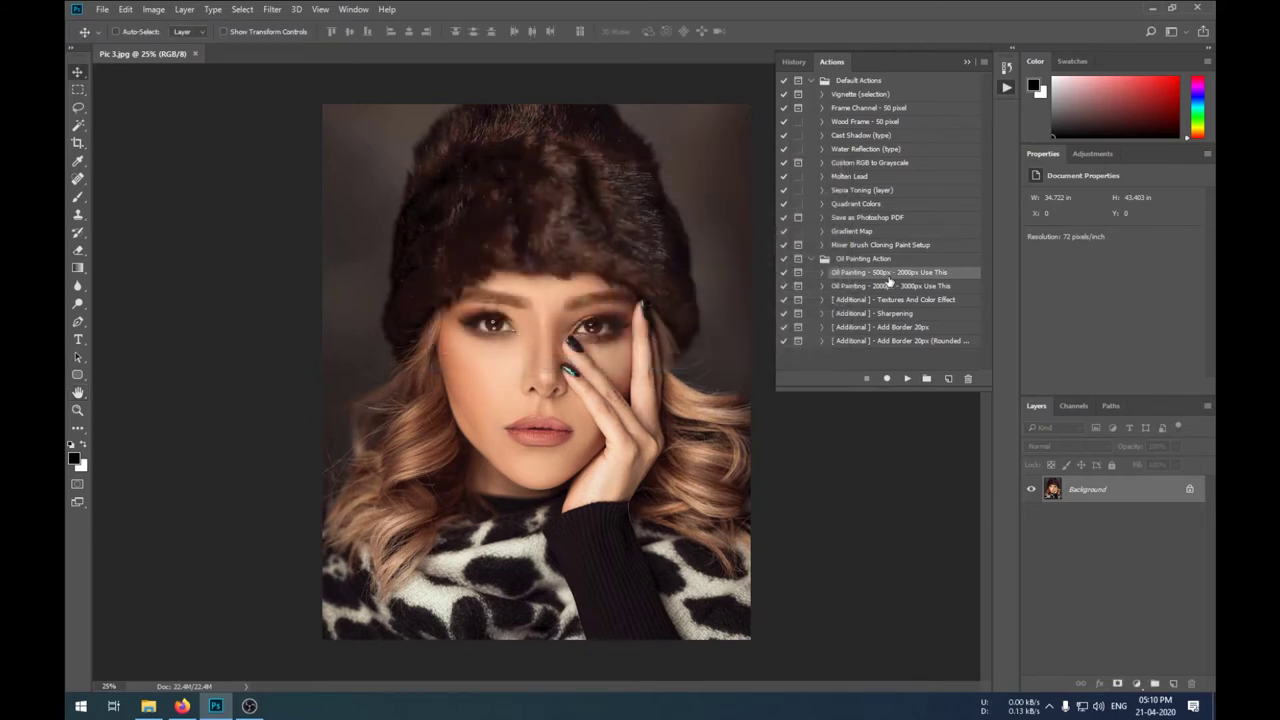
left_click(916, 289)
Play the 'Oil Painting - 2000px - 3000px Use This' action and dismiss Render Complete
left_click(908, 379)
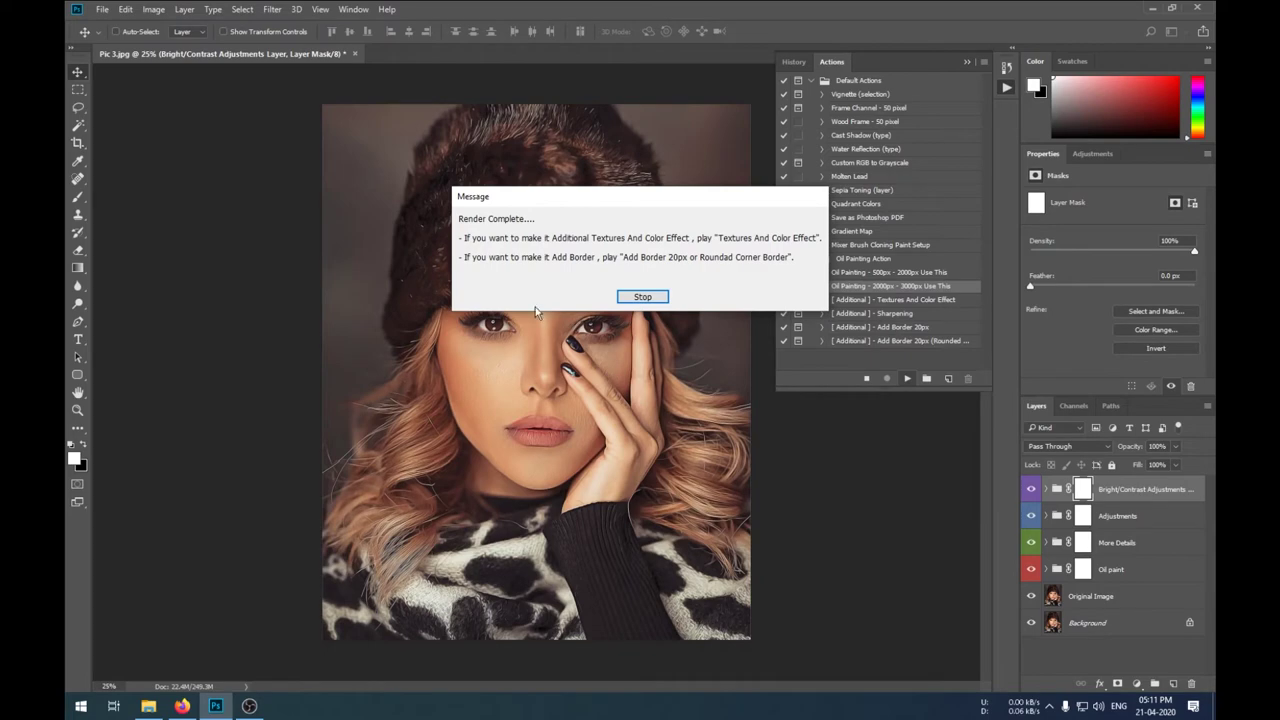
left_click(643, 296)
scroll(612, 430, "up", 3)
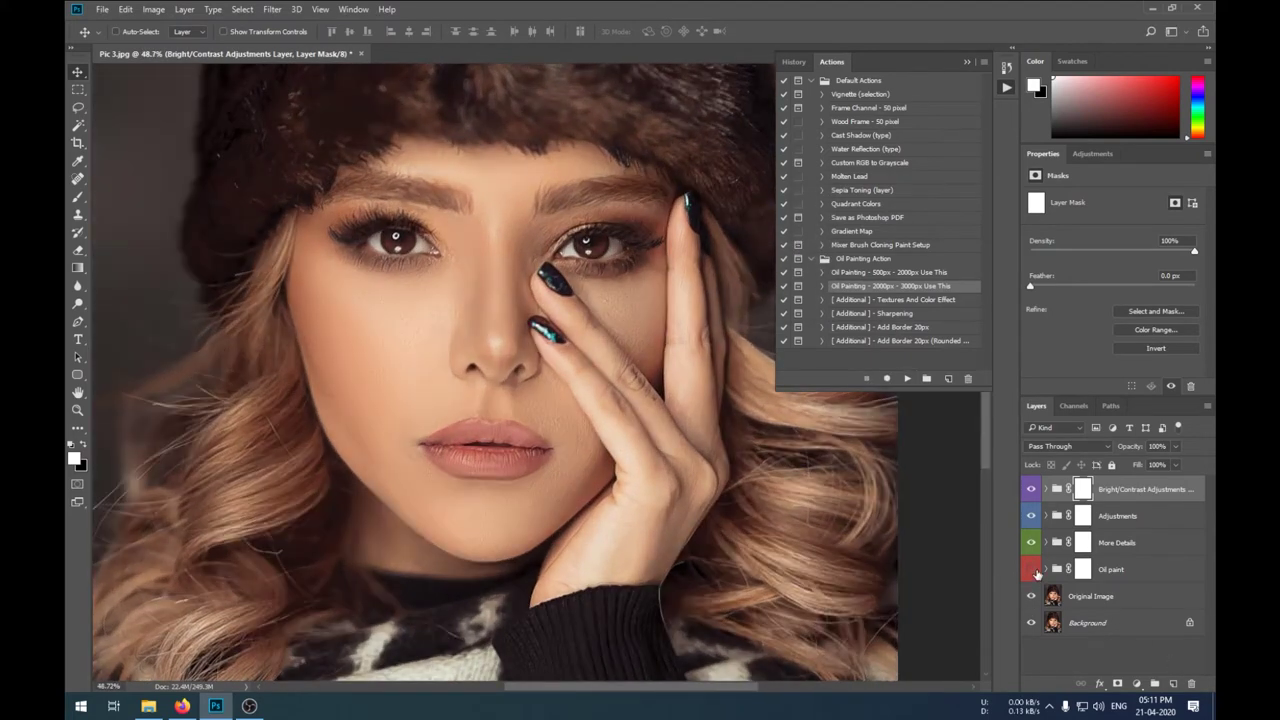
Toggle the Oil paint group off and on to compare the painted portrait
left_click(1032, 569)
left_click(1032, 569)
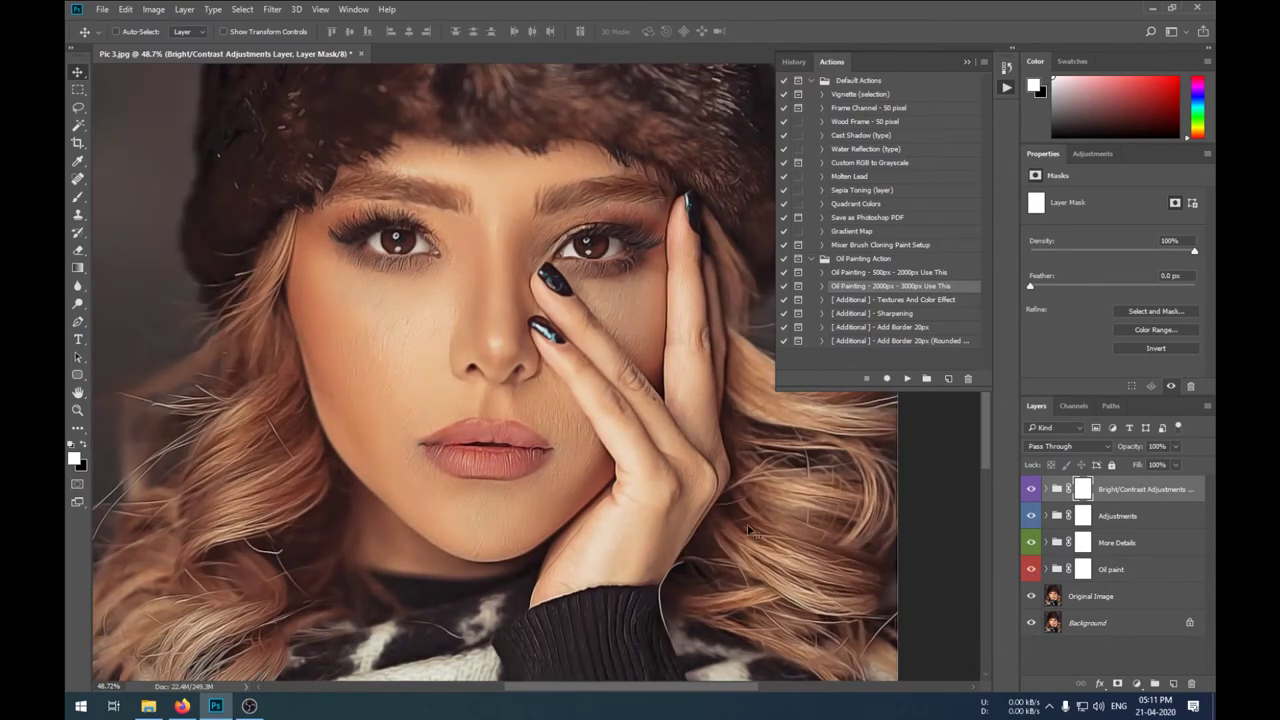
scroll(744, 520, "down", 1)
left_click_drag(741, 505, 880, 517)
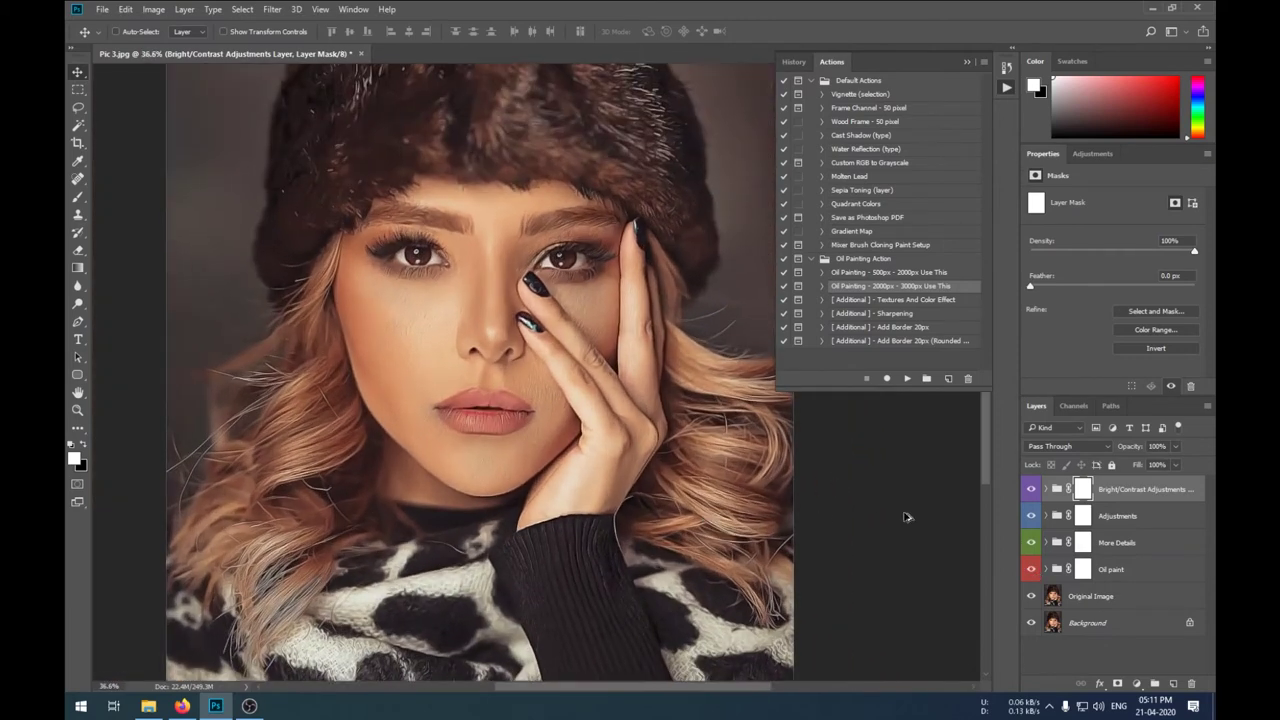
Inspect the Oil paint group's Softpaint layers, then select the Original Image layer and Sharpening action
left_click(1040, 569)
left_click(1045, 569)
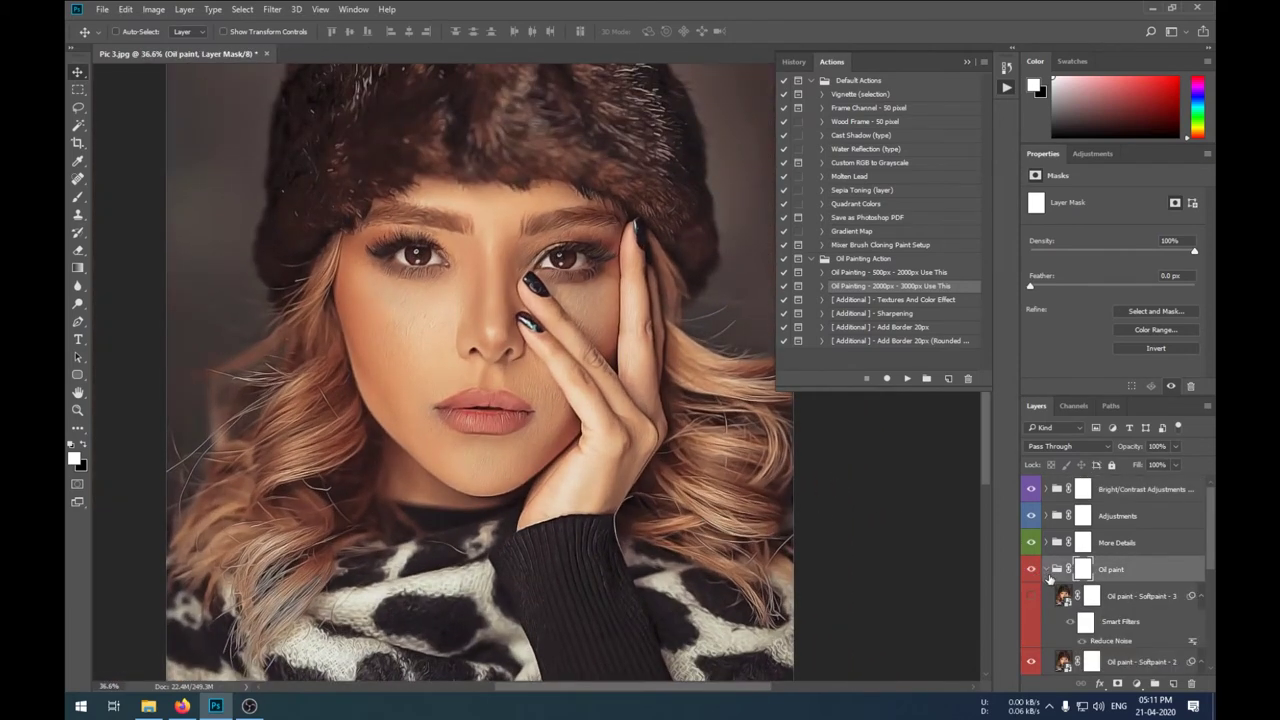
scroll(1032, 583, "down", 2)
left_click(1032, 583)
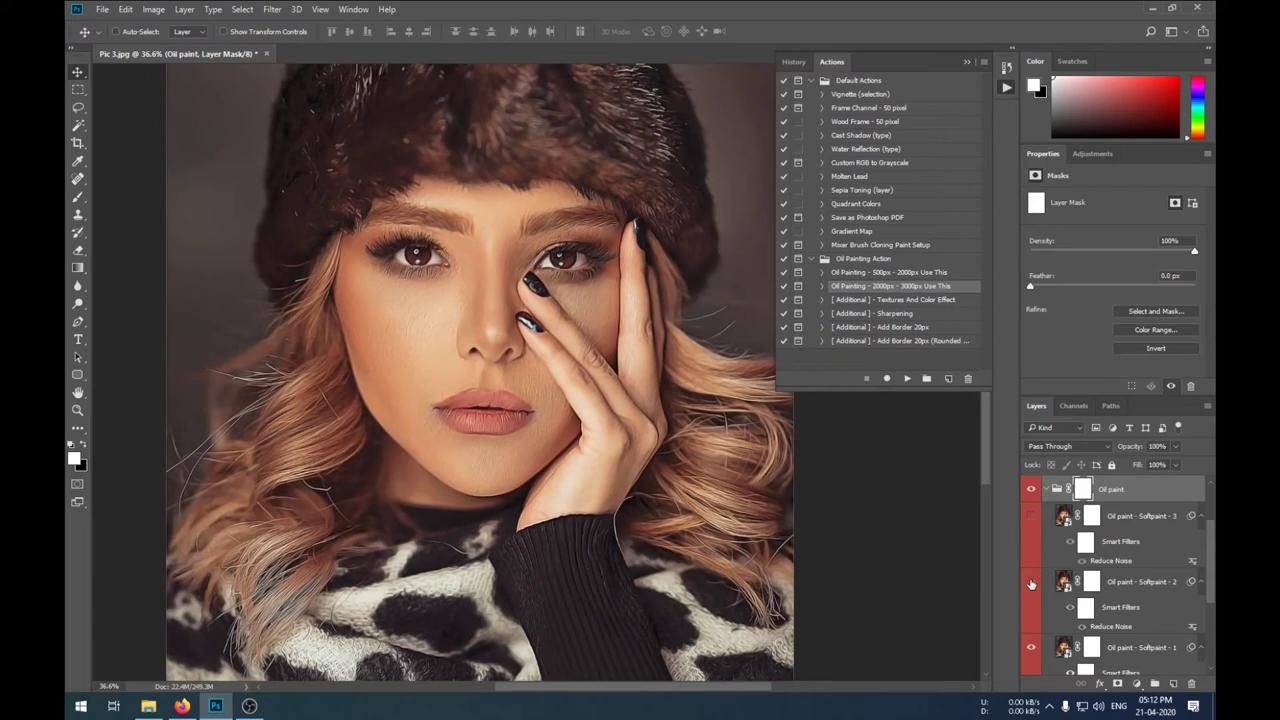
scroll(1048, 494, "up", 2)
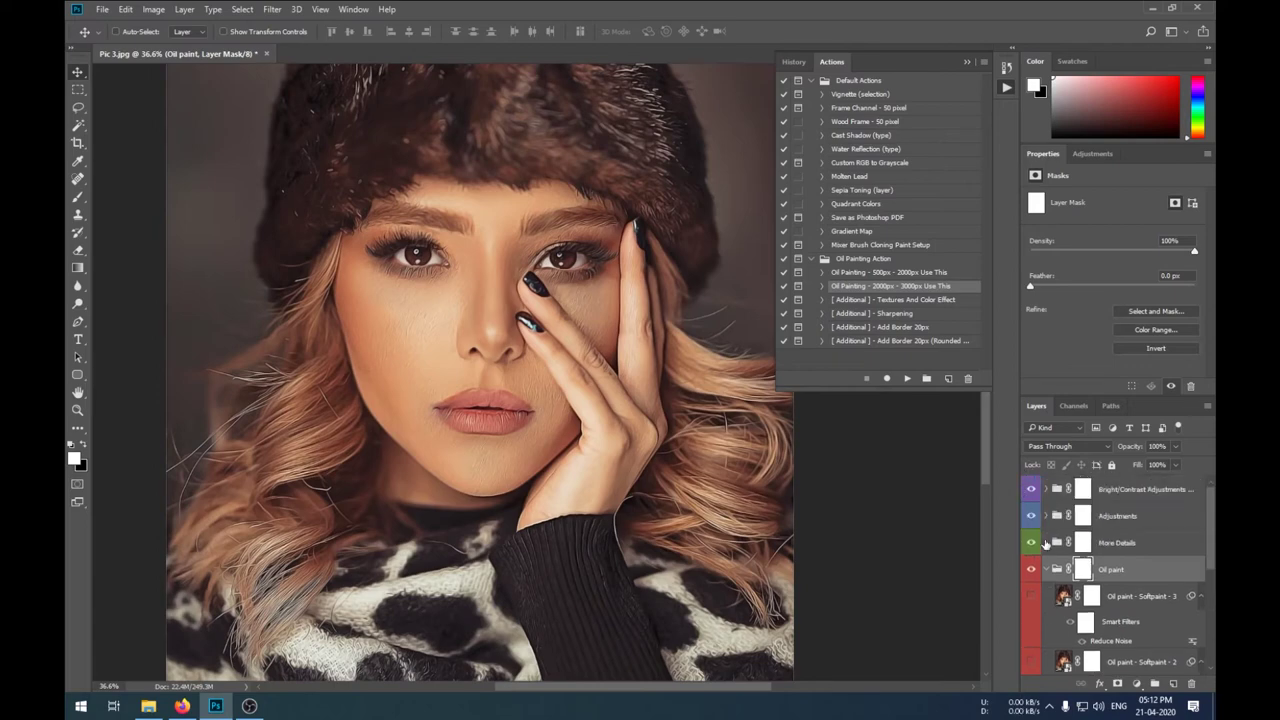
left_click(1046, 569)
left_click(1100, 596)
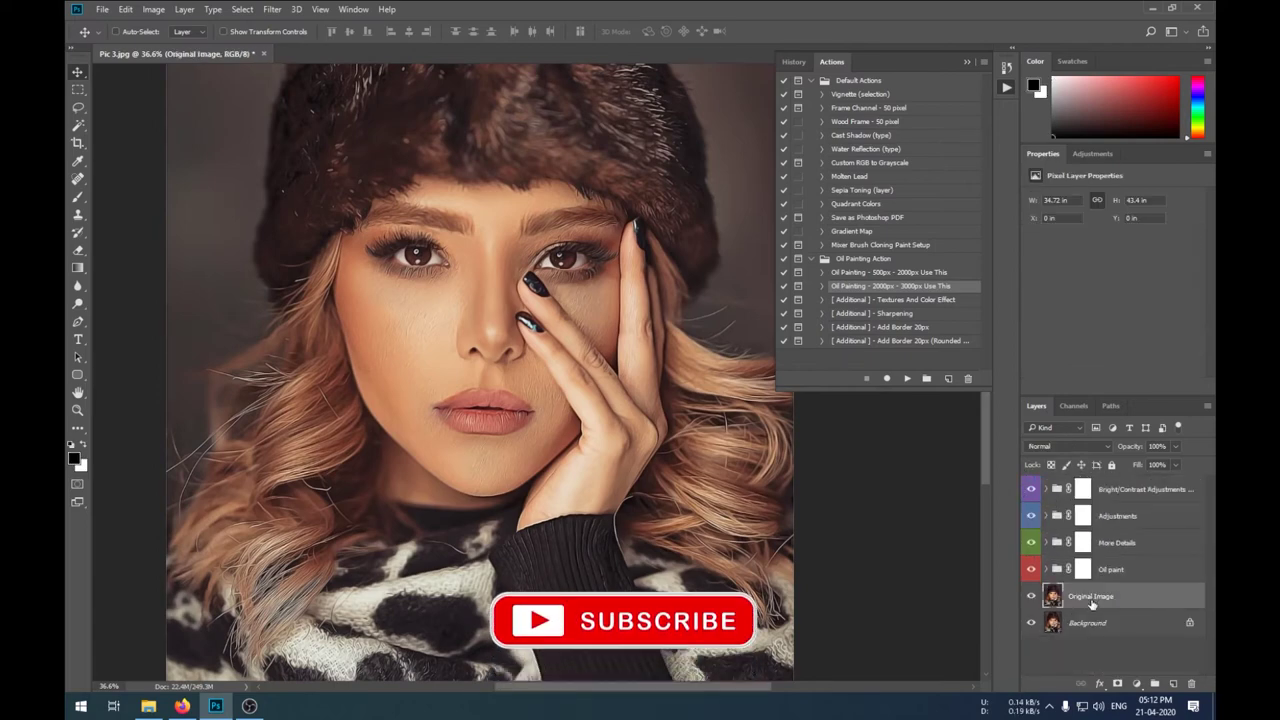
left_click(905, 313)
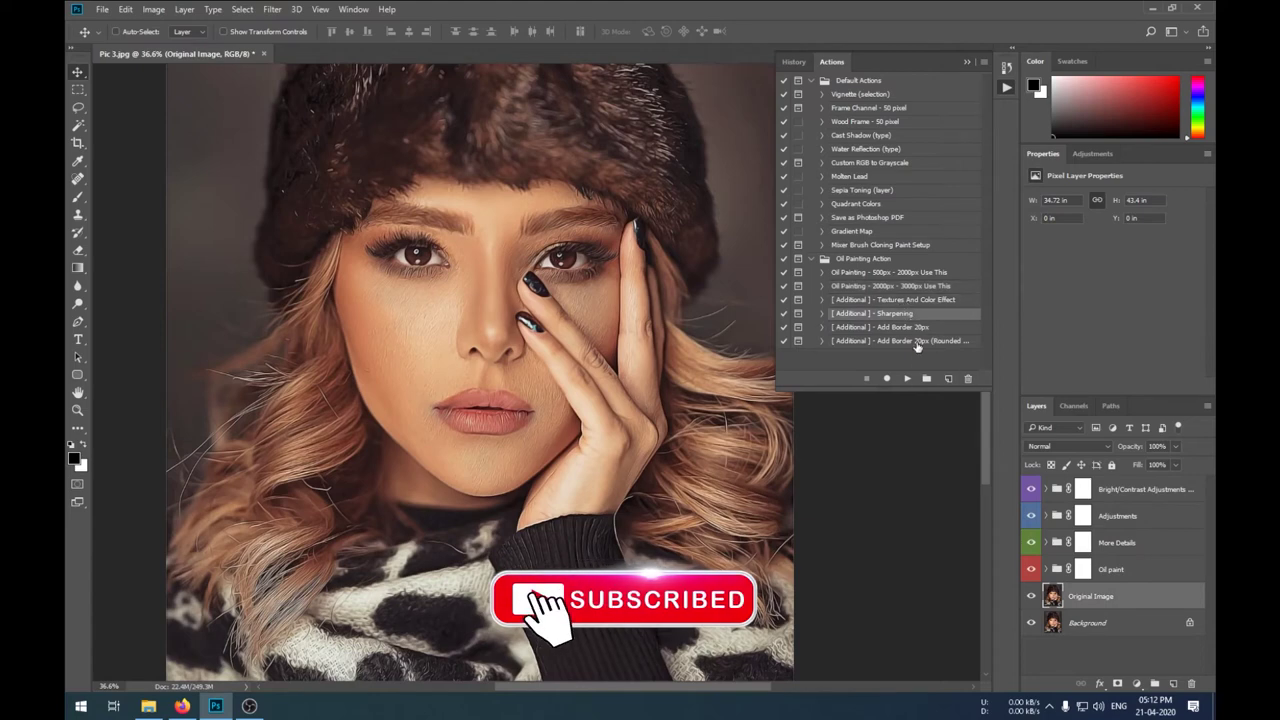
Apply the Sharpening action and compare the portrait with Add Sharpness on and off
left_click(913, 378)
left_click(610, 276)
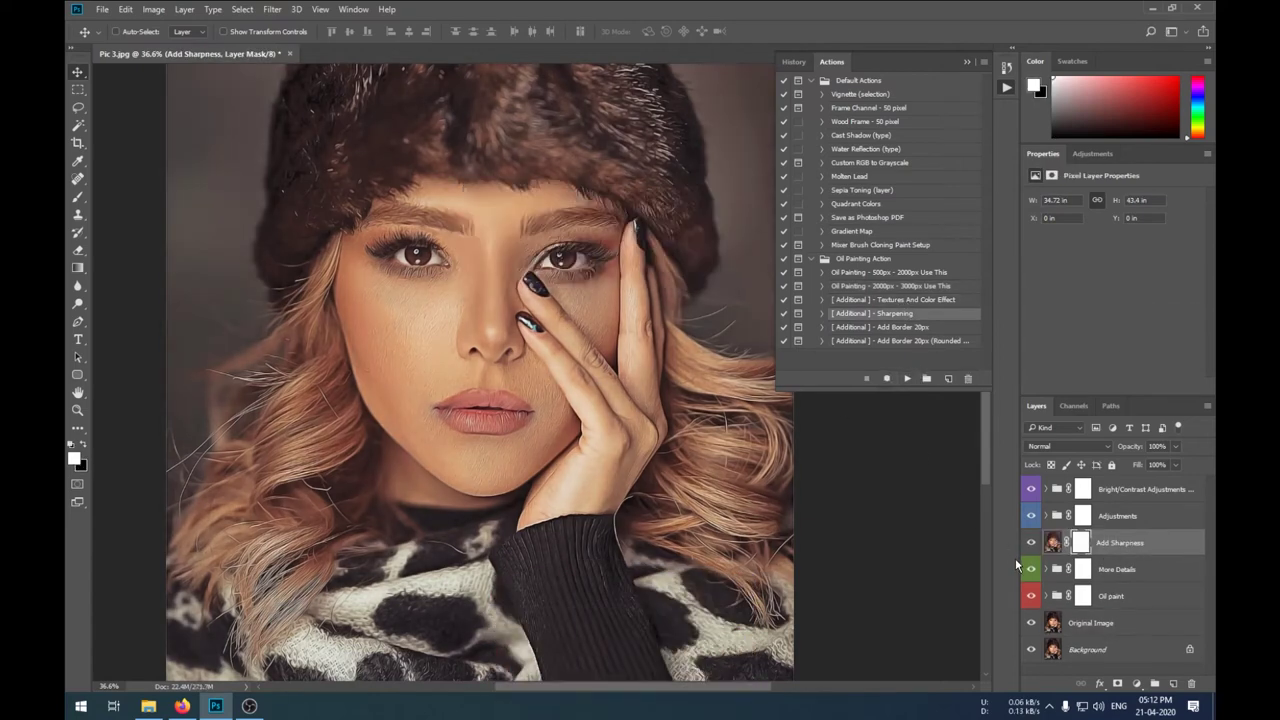
left_click(1029, 544)
left_click(1029, 544)
left_click(1029, 544)
Apply the Textures And Color Effect action and expand the Color Effect group
left_click(893, 300)
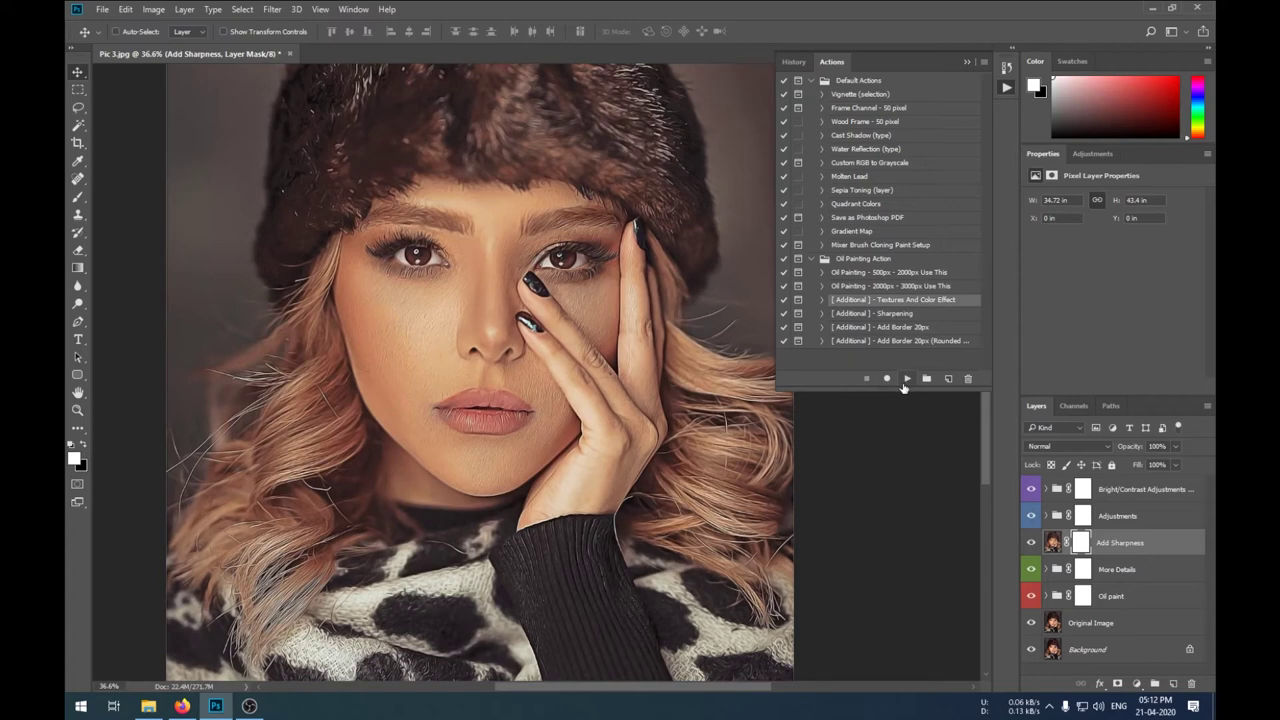
left_click(905, 380)
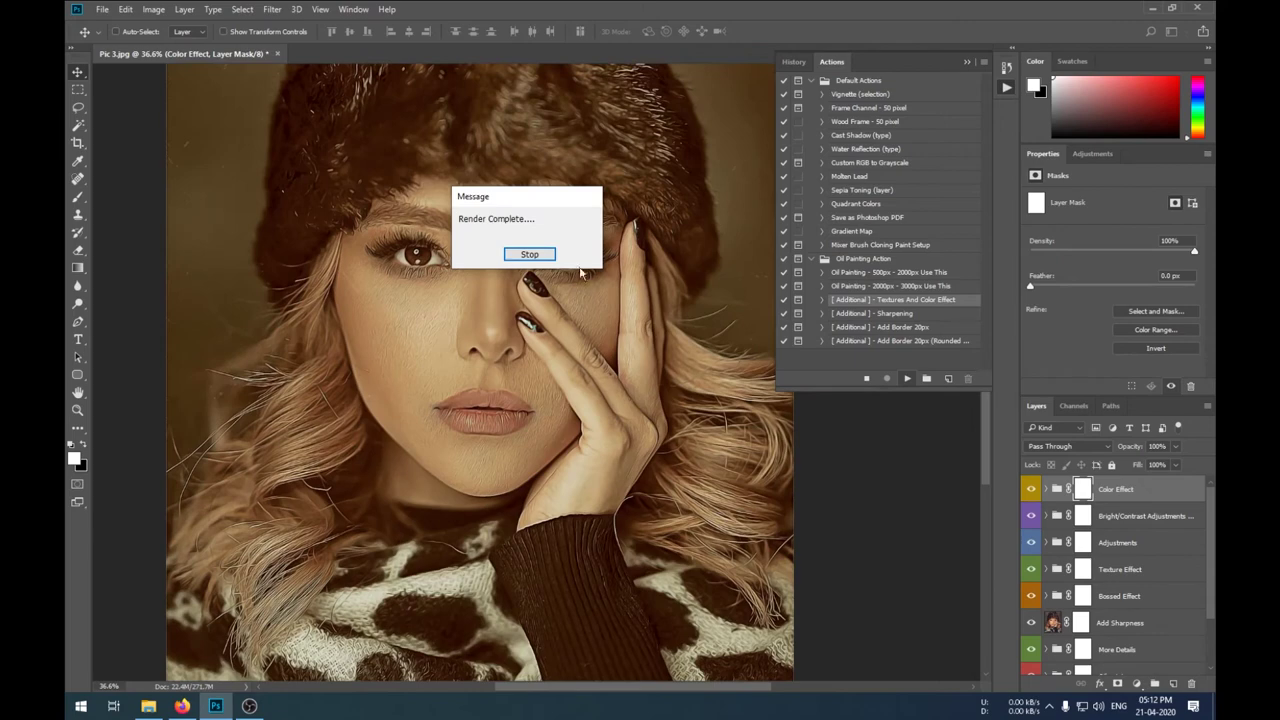
left_click(529, 254)
left_click(1047, 495)
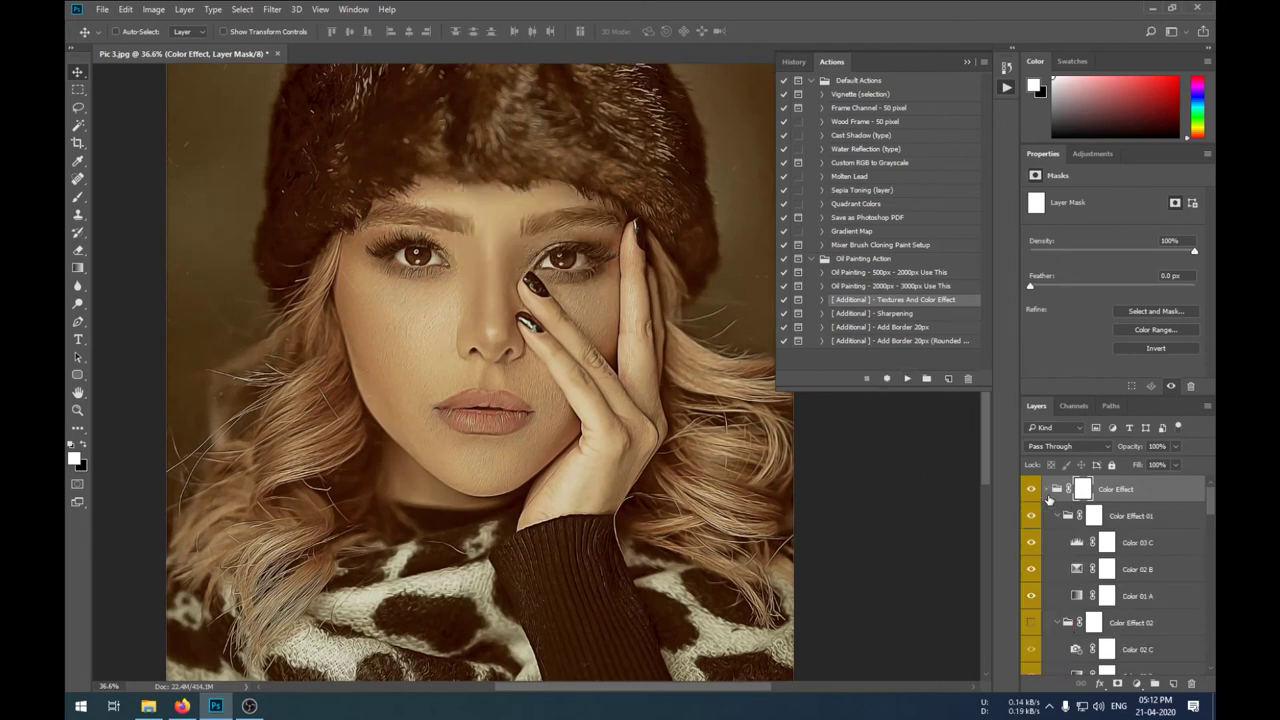
Switch off the Color Effect 01 and 03–05 variations, previewing each
left_click(1031, 515)
scroll(1031, 590, "down", 2)
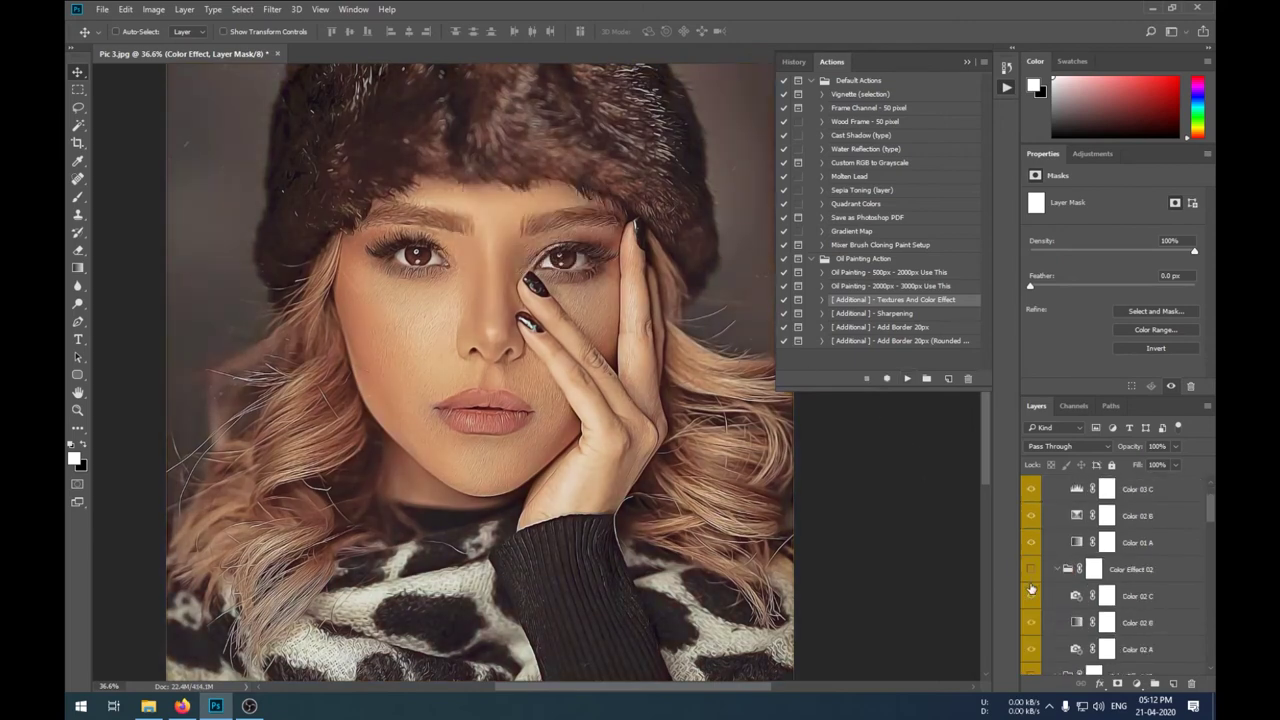
scroll(1036, 605, "down", 2)
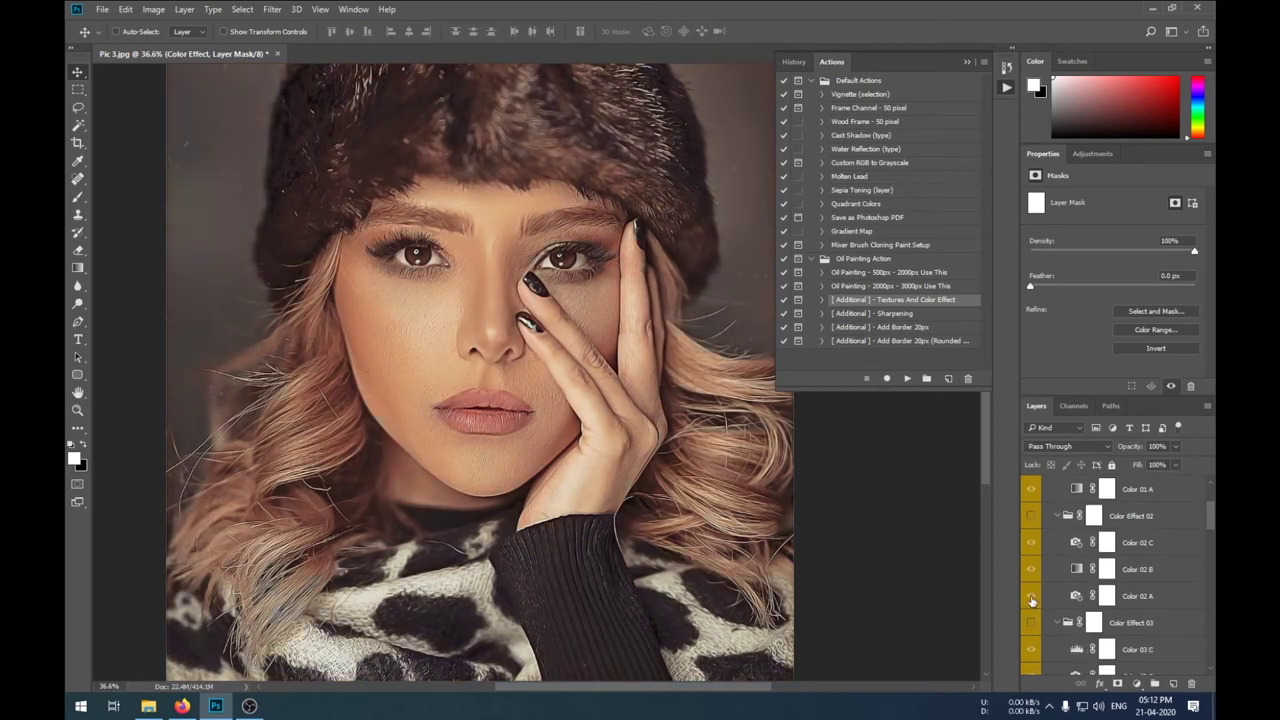
left_click(1036, 620)
scroll(1034, 625, "down", 3)
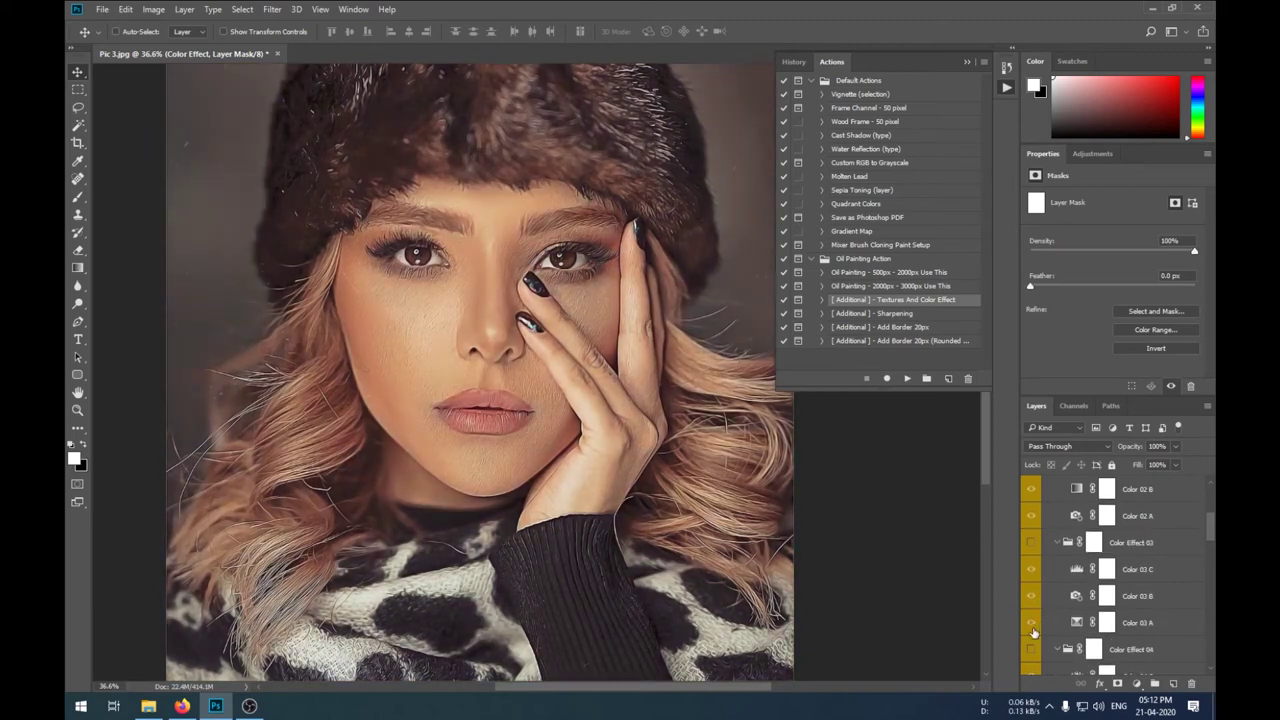
left_click(1031, 649)
scroll(1026, 649, "down", 4)
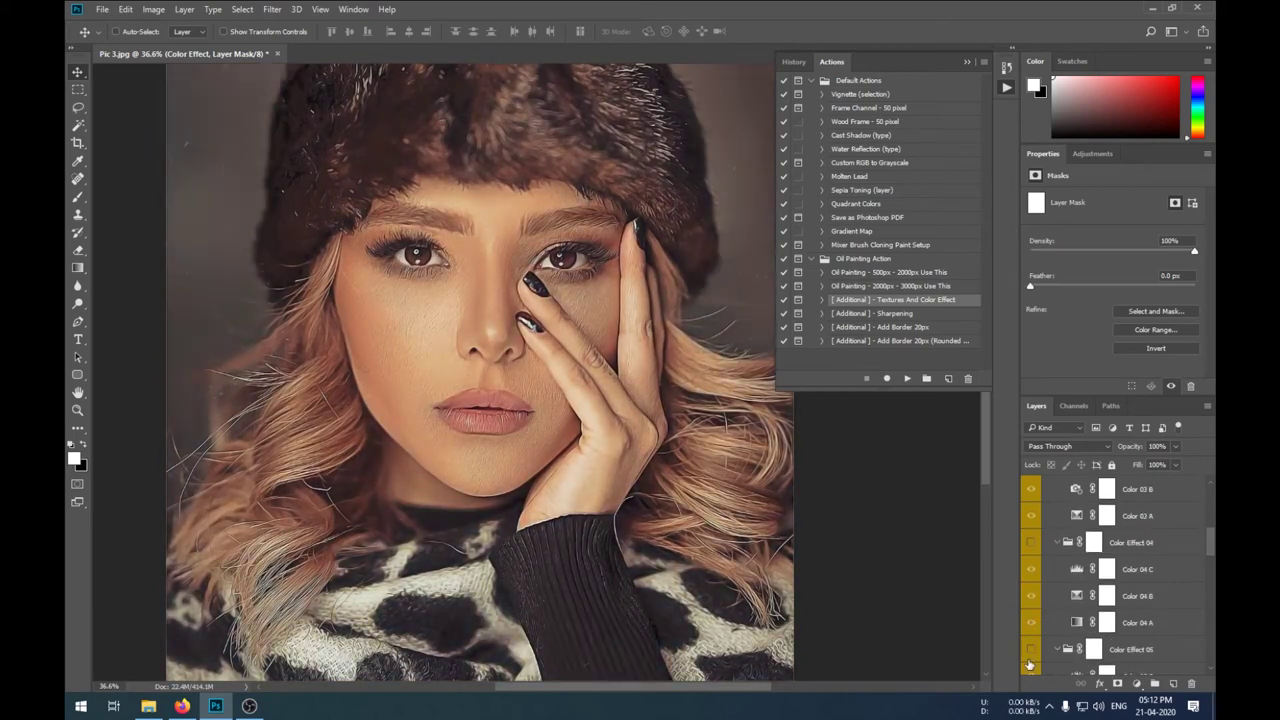
left_click(1031, 649)
scroll(1040, 645, "down", 3)
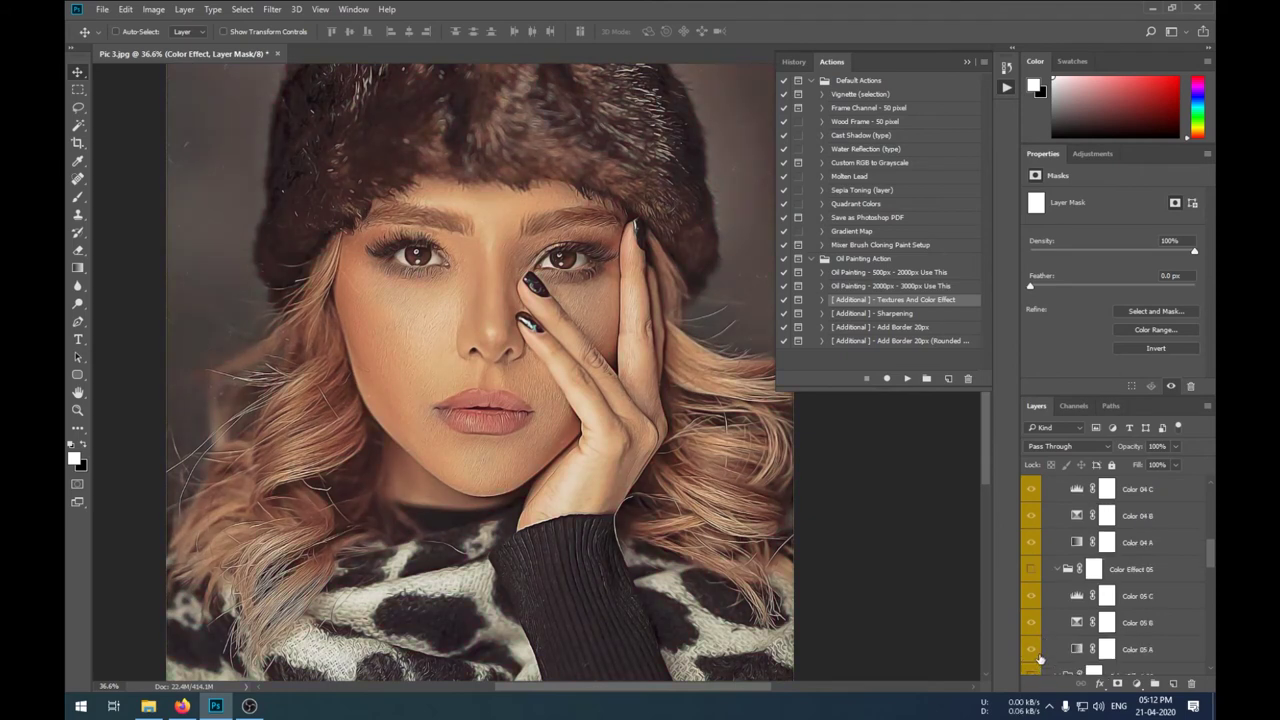
left_click(1031, 649)
scroll(1030, 630, "down", 2)
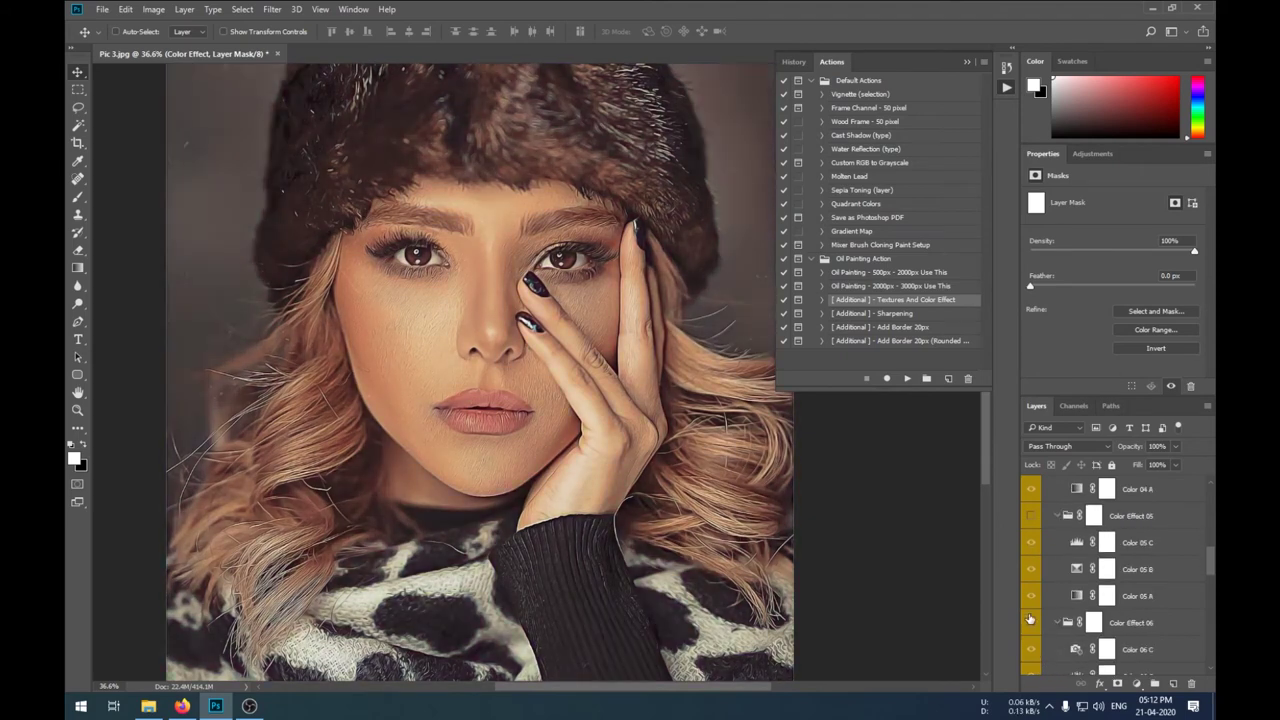
Preview Color Effect 06–09 variations, leaving the warm orange 07 look off
left_click(1038, 623)
left_click(1031, 623)
scroll(1031, 630, "down", 4)
left_click(1031, 623)
left_click(1031, 623)
scroll(1031, 628, "down", 4)
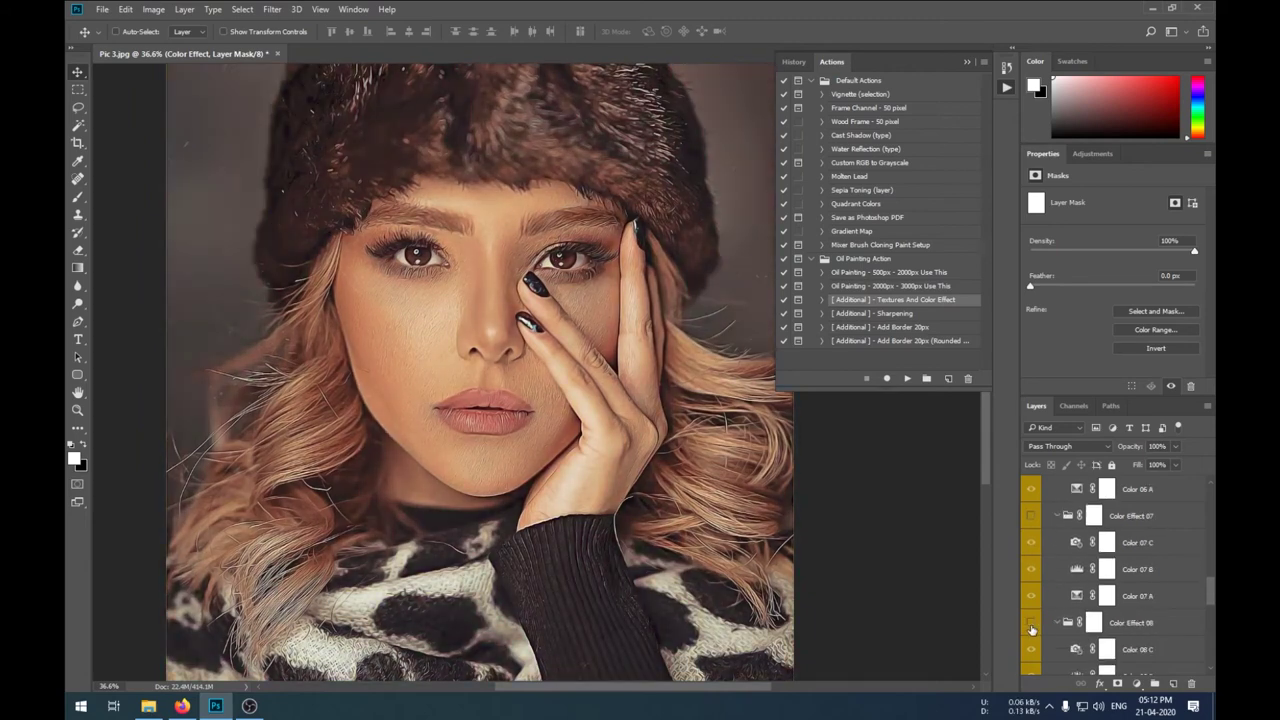
left_click(1031, 623)
scroll(1031, 628, "down", 3)
left_click(1031, 649)
scroll(1031, 650, "down", 1)
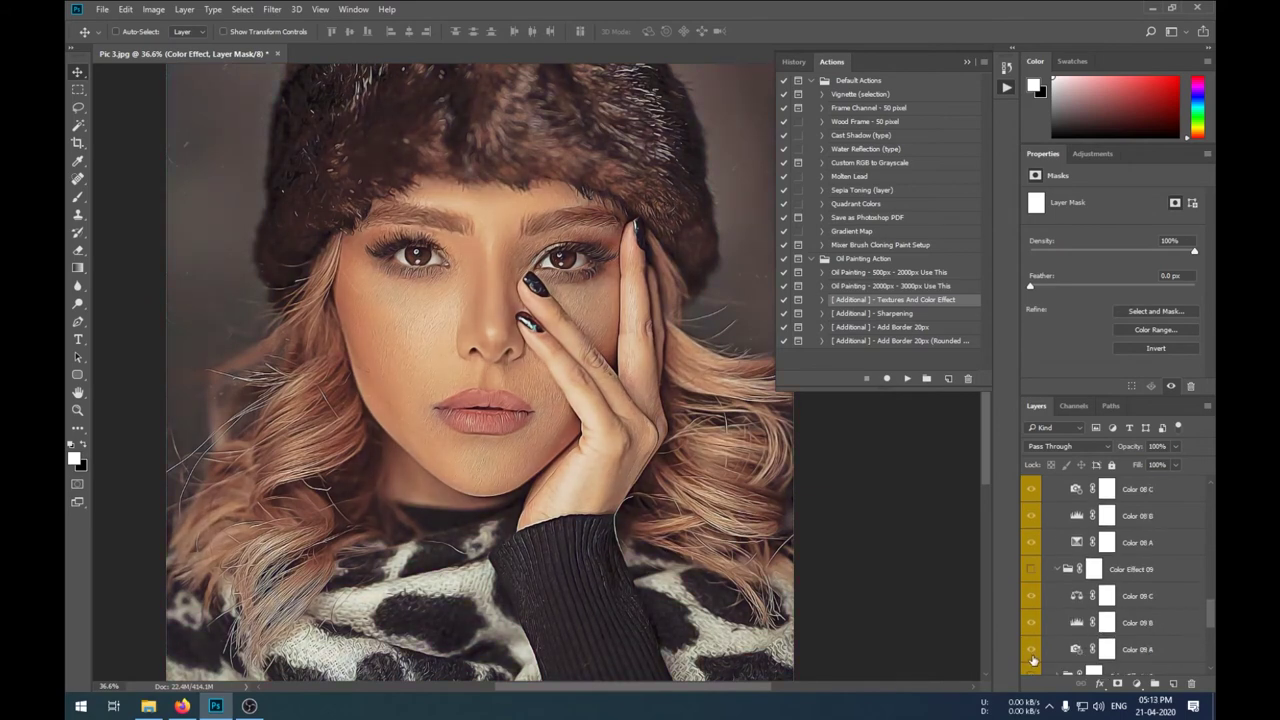
scroll(1034, 655, "down", 2)
Preview the black-and-white Color Effect 10, then switch it off to keep colour
left_click(1031, 622)
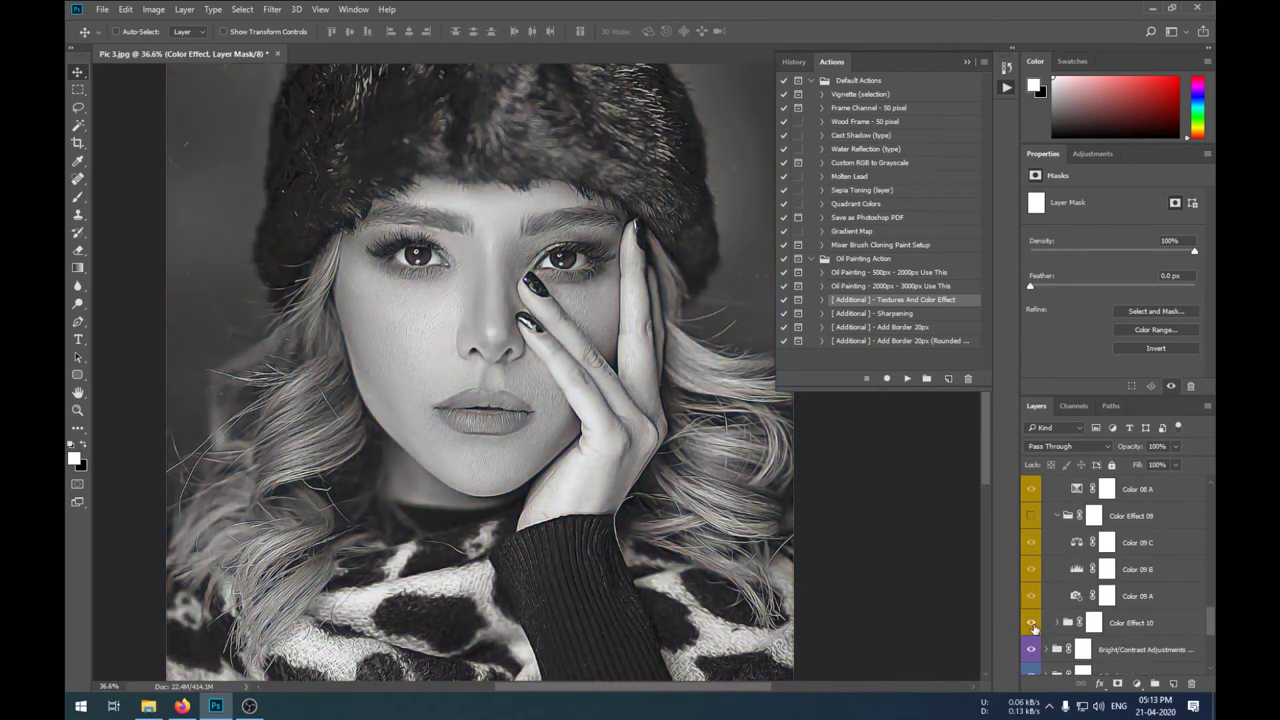
left_click(1031, 624)
left_click(1031, 624)
scroll(565, 360, "up", 5)
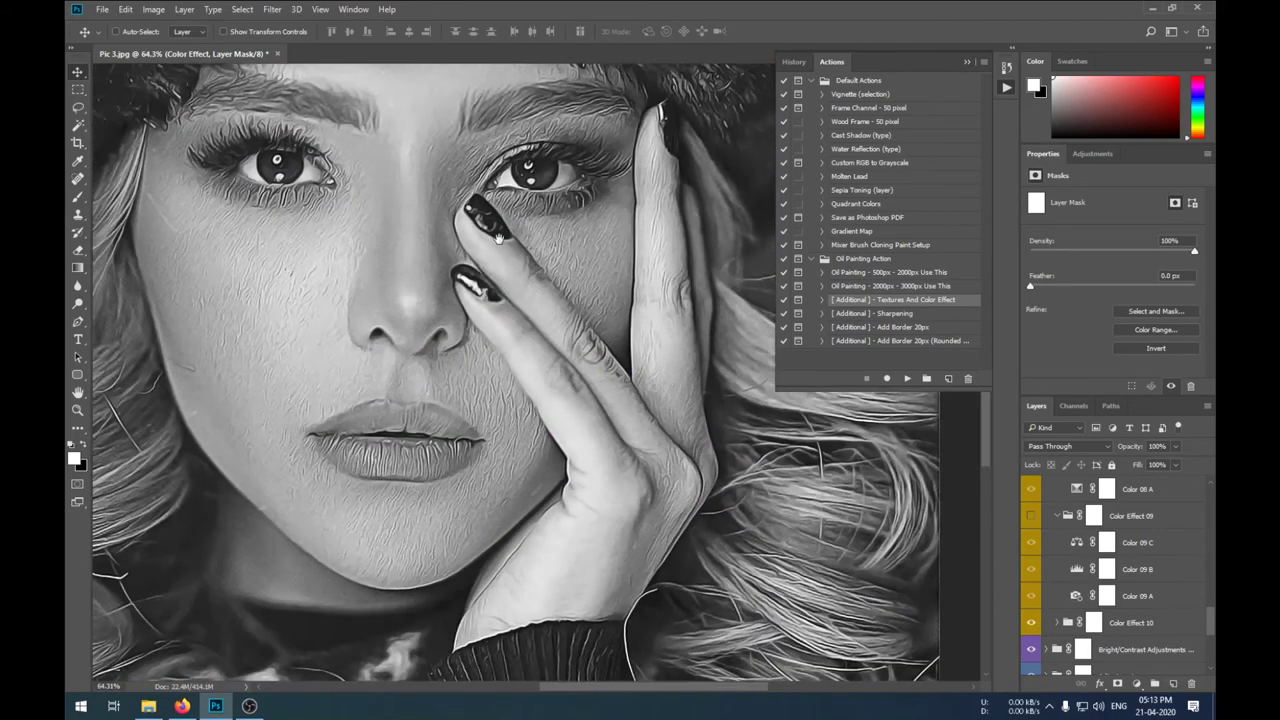
scroll(497, 237, "up", 3)
scroll(530, 490, "down", 2)
scroll(530, 490, "down", 2)
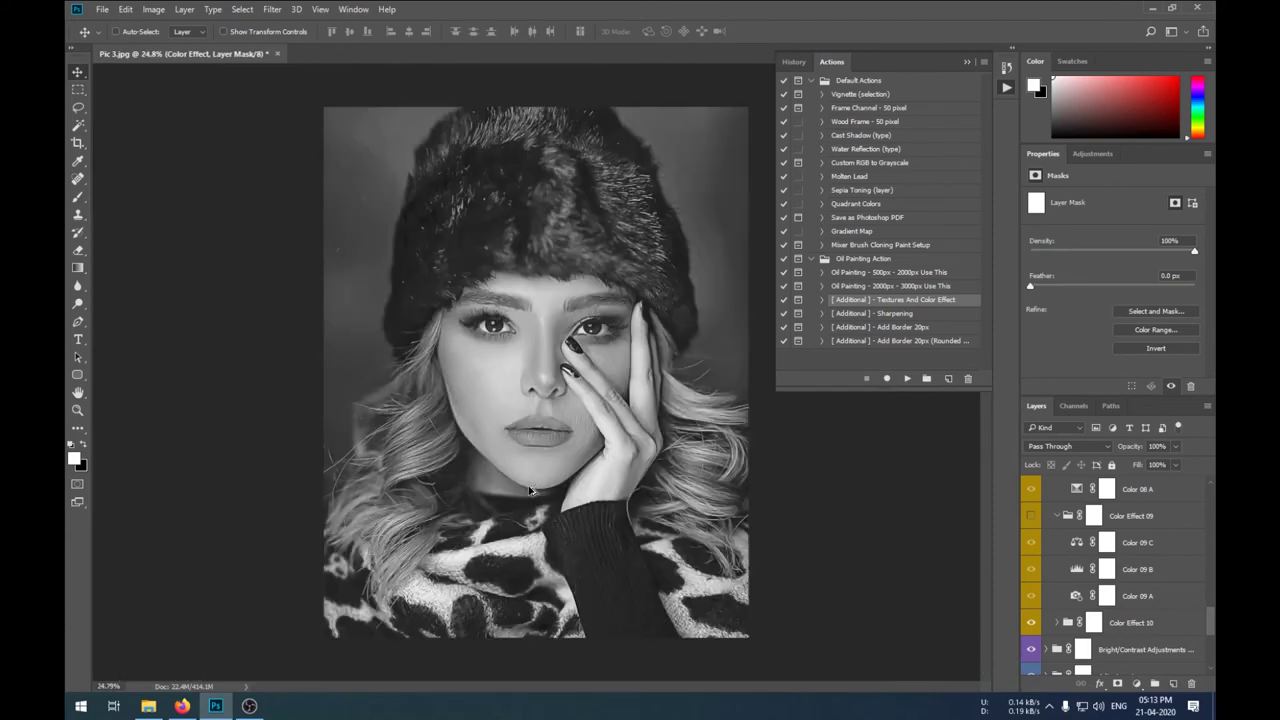
scroll(525, 477, "up", 6)
scroll(525, 477, "down", 1)
scroll(525, 477, "down", 4)
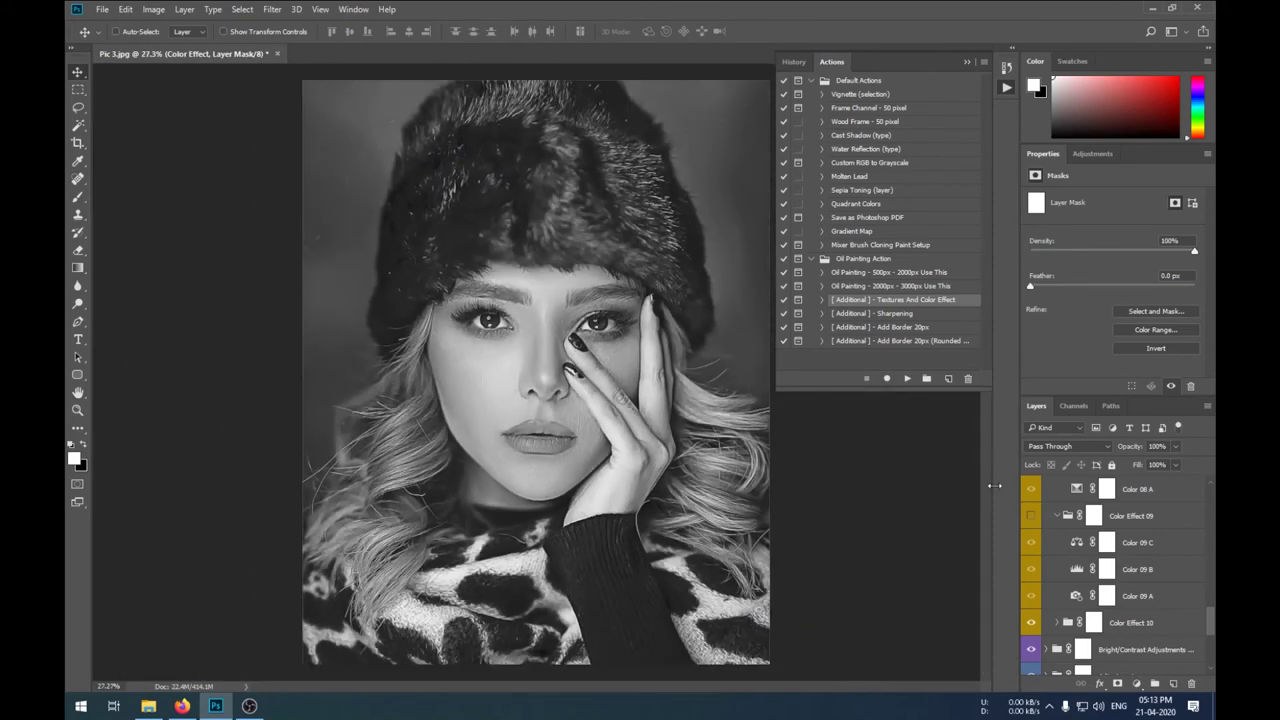
left_click(1031, 622)
scroll(1060, 600, "up", 2)
scroll(1080, 585, "up", 5)
scroll(1088, 580, "up", 5)
scroll(1088, 580, "up", 5)
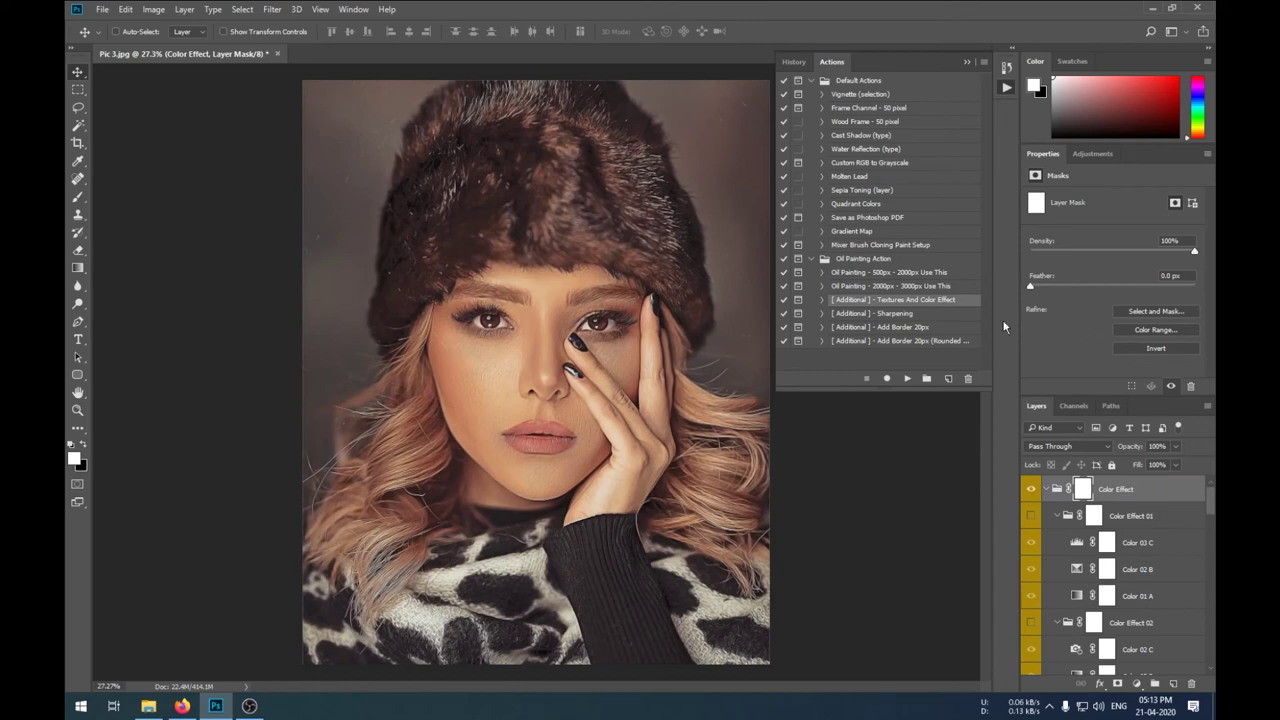
left_click(888, 341)
Apply the rounded 20px border action and compare the Frame : Rounded 20 layers
left_click(904, 380)
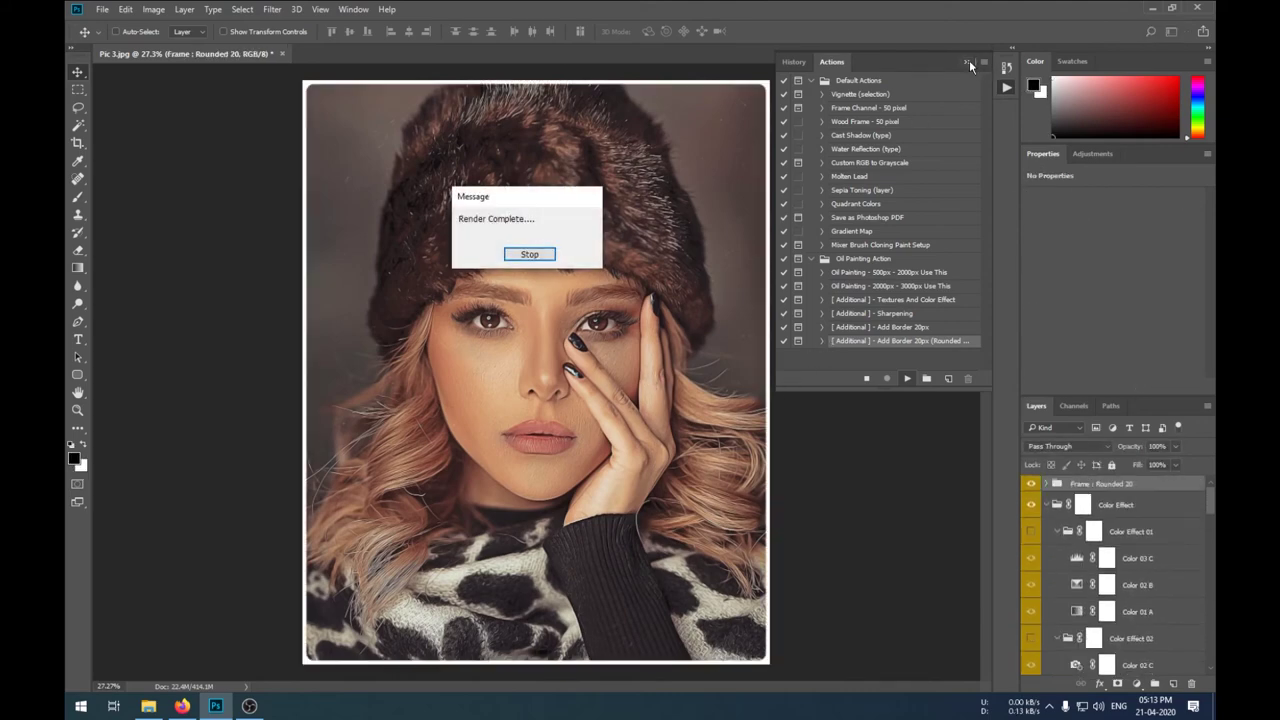
left_click(528, 252)
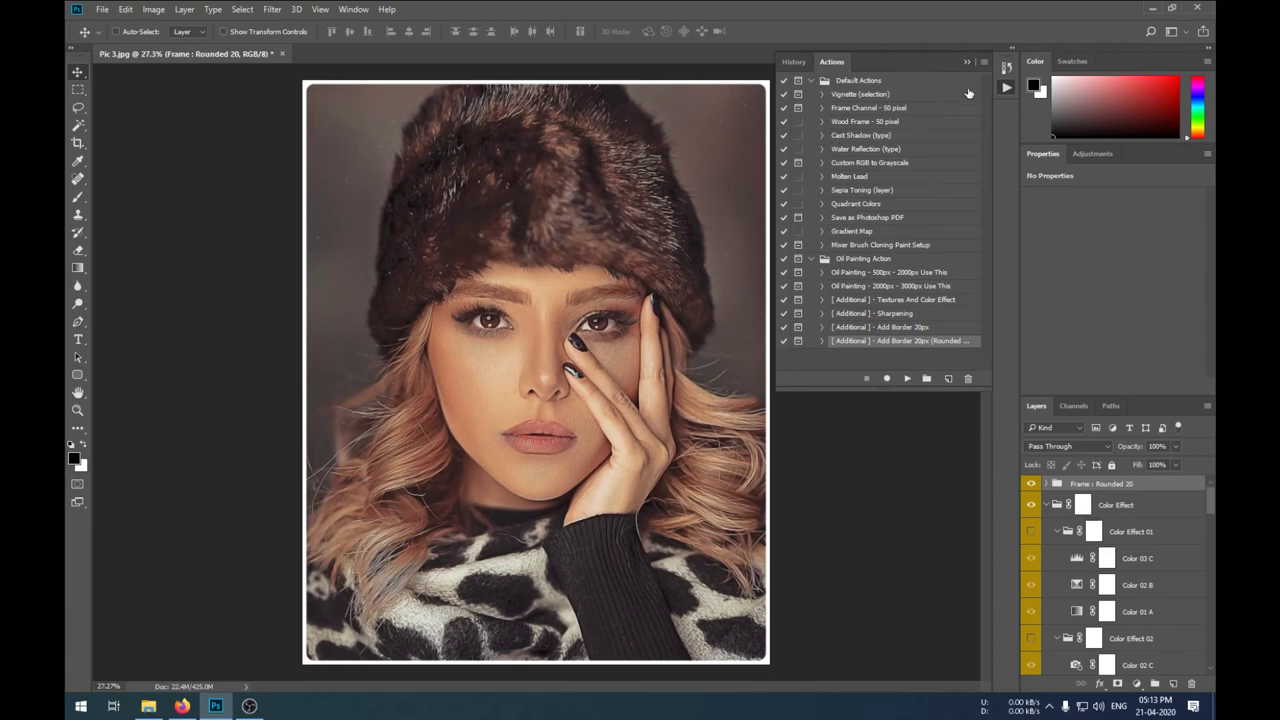
left_click(966, 62)
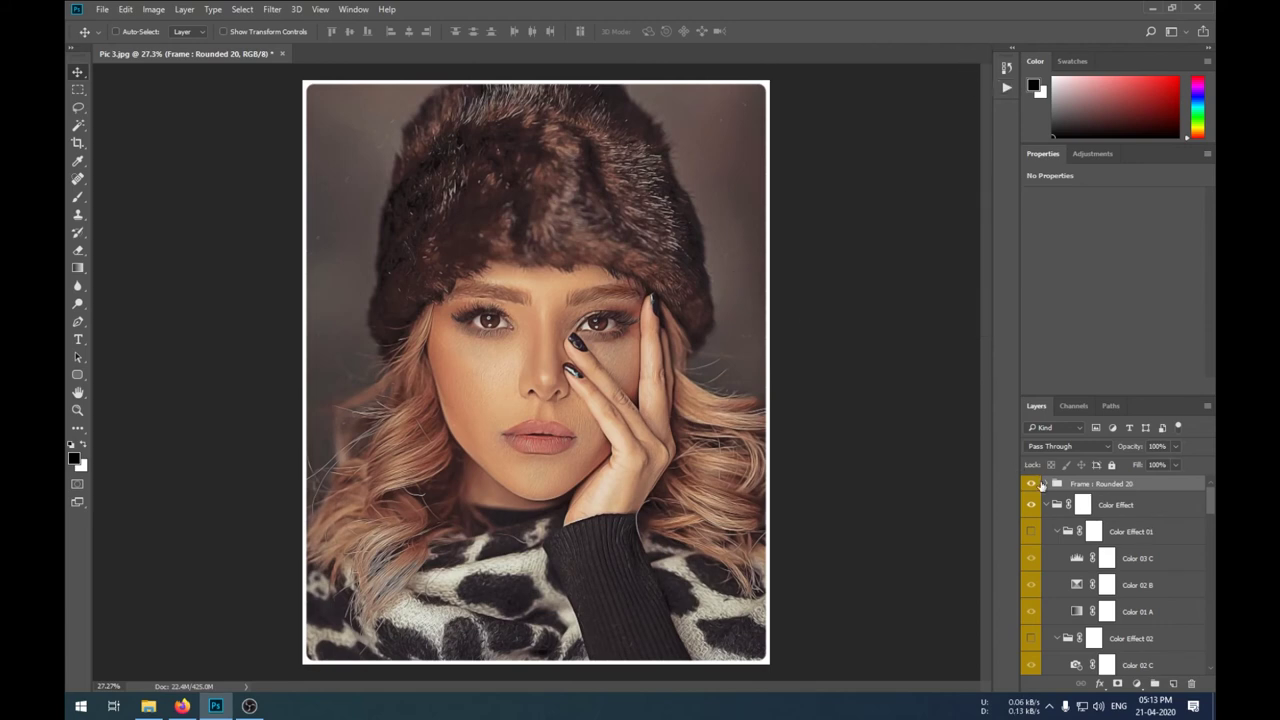
left_click(1046, 484)
left_click(1040, 532)
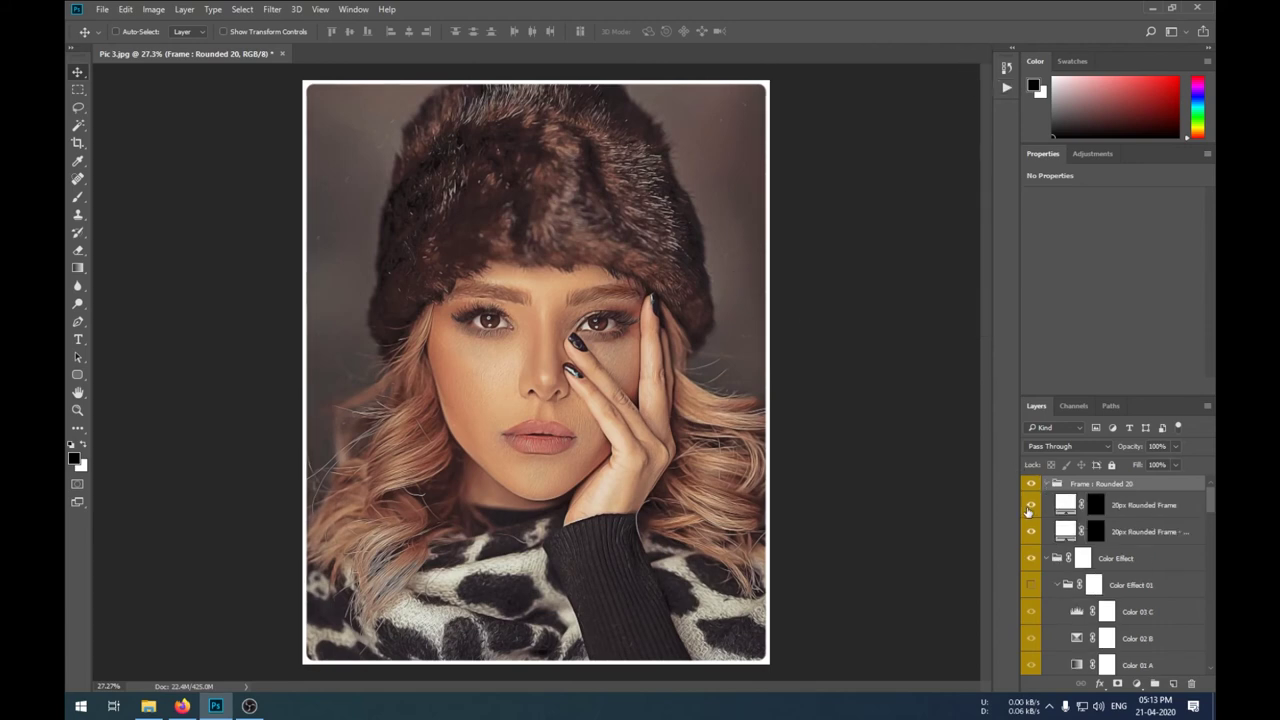
left_click(1040, 532)
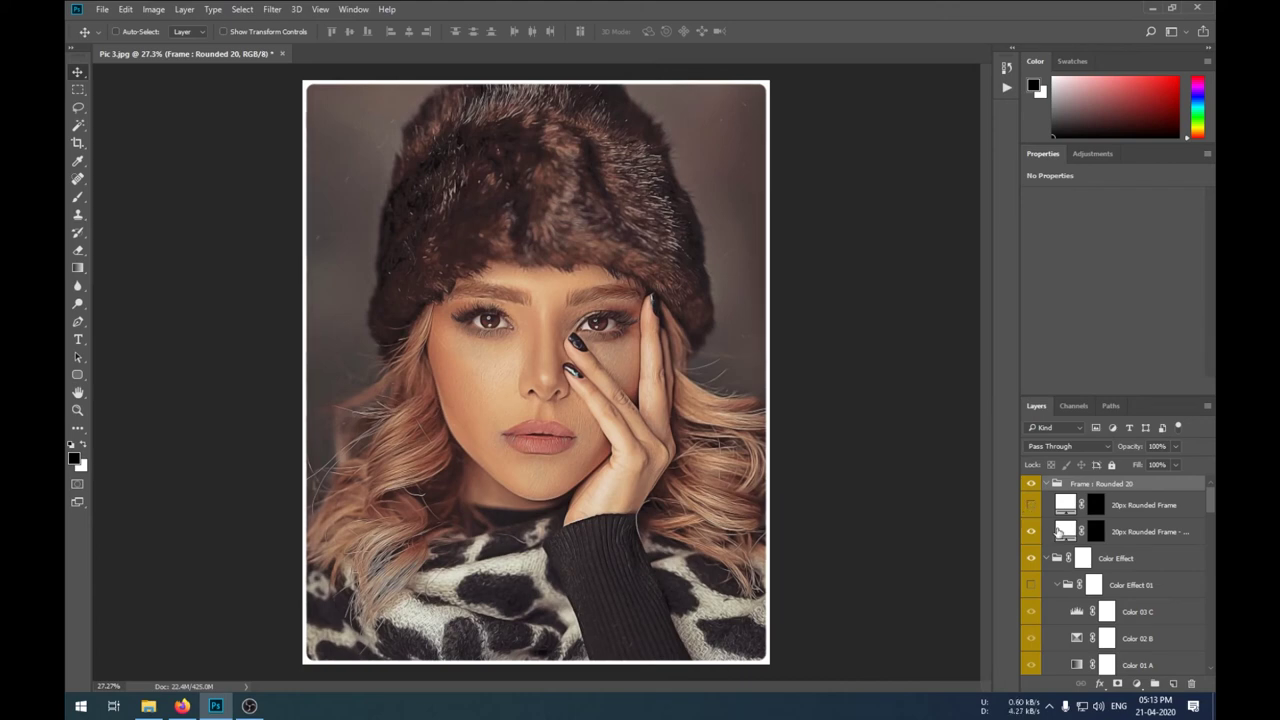
left_click(1059, 533)
Change the rounded frame's fill colour to tan #b58666
double_click(1065, 531)
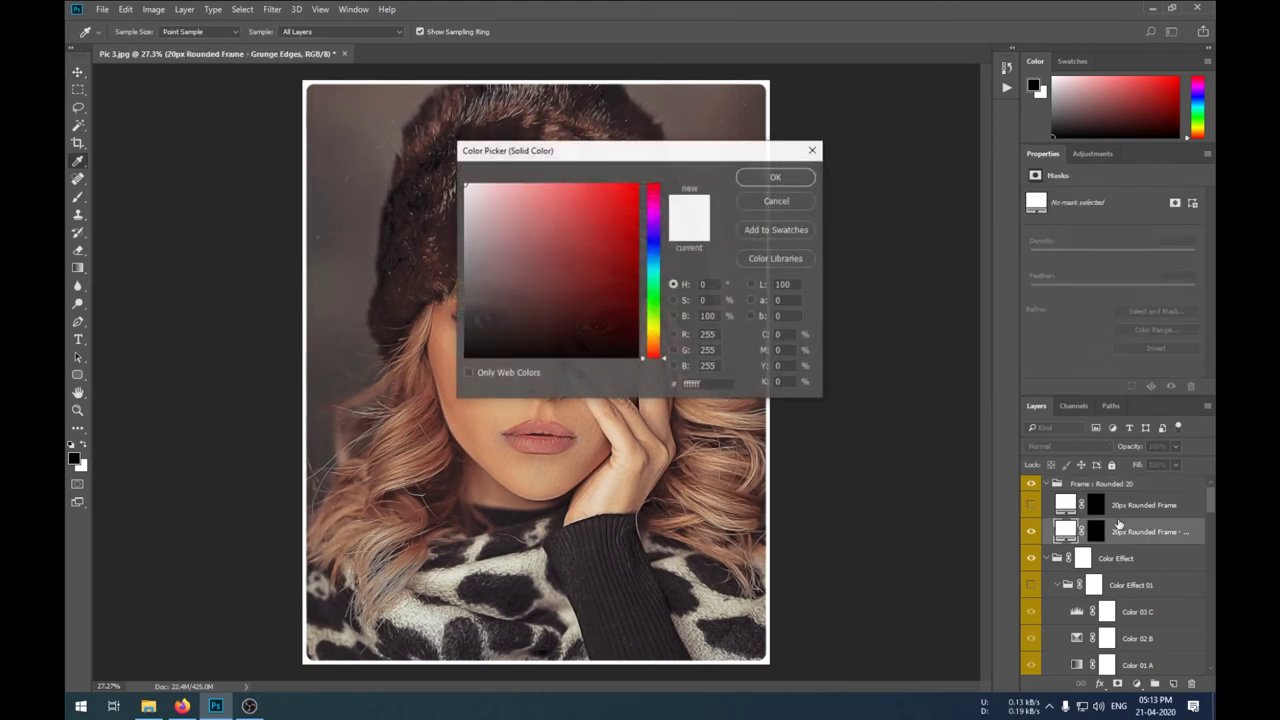
left_click(775, 200)
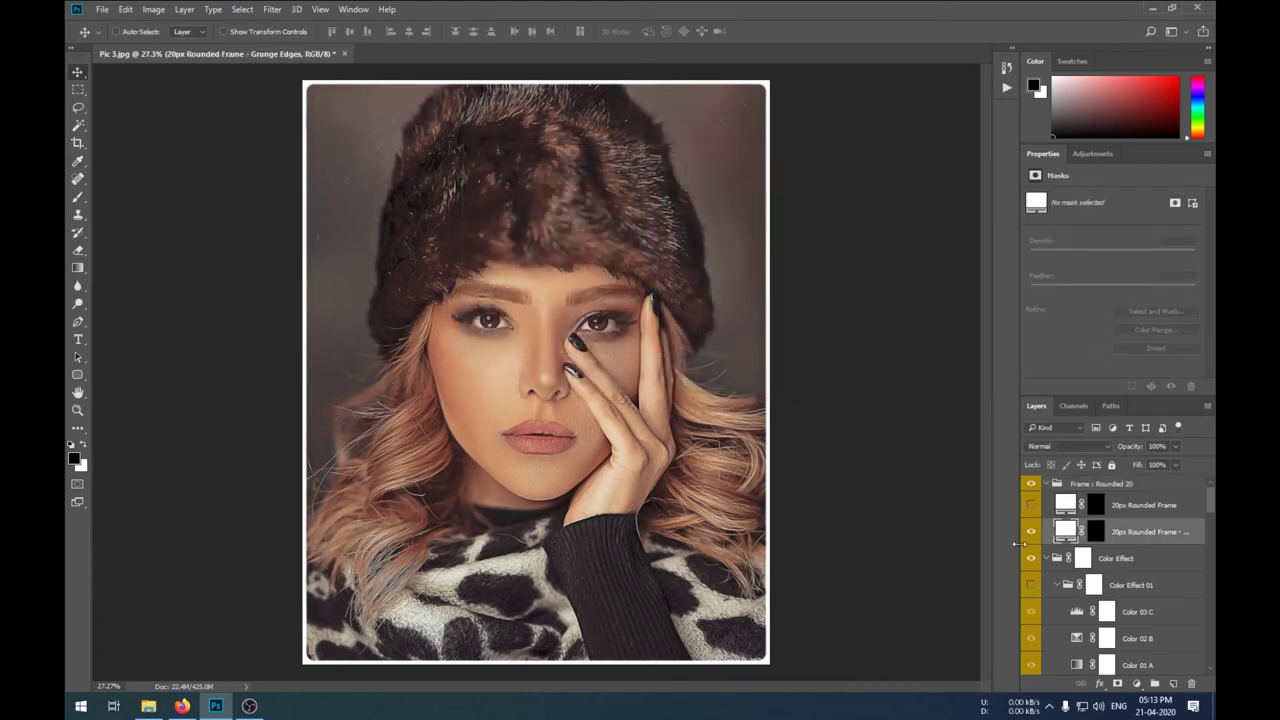
double_click(1065, 531)
left_click(637, 183)
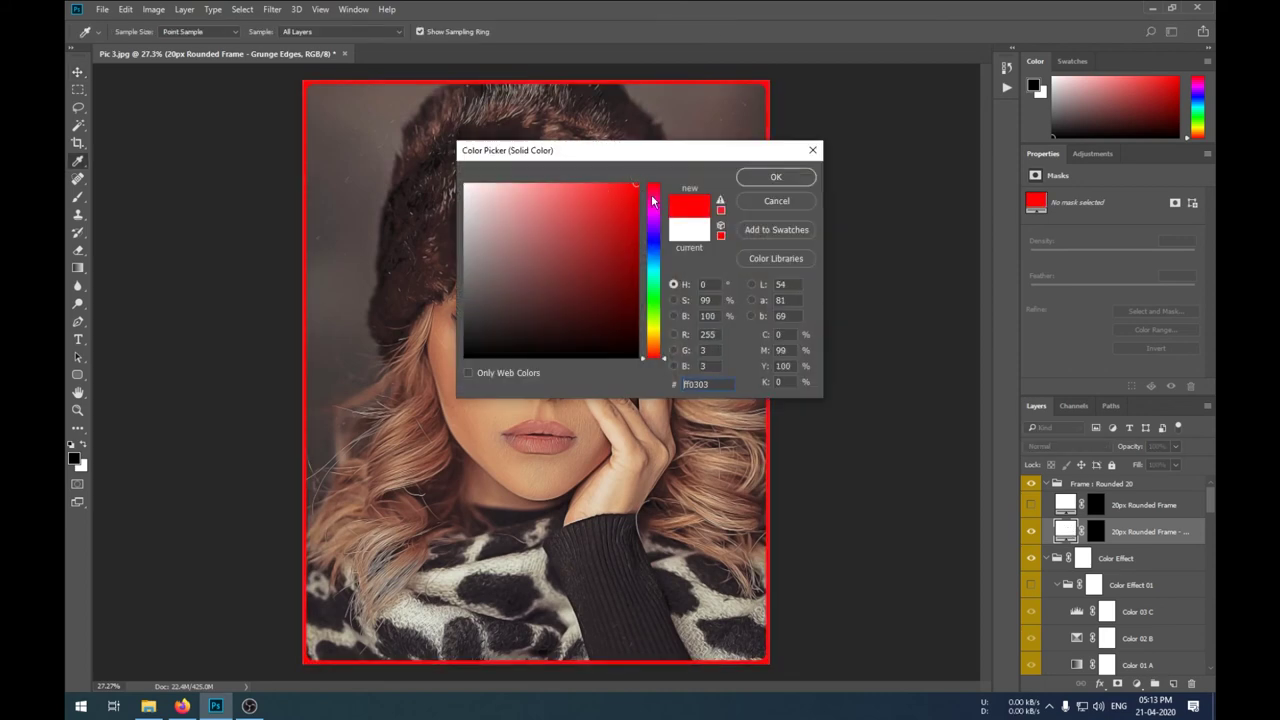
left_click(534, 345)
left_click(494, 353)
left_click_drag(651, 345, 651, 332)
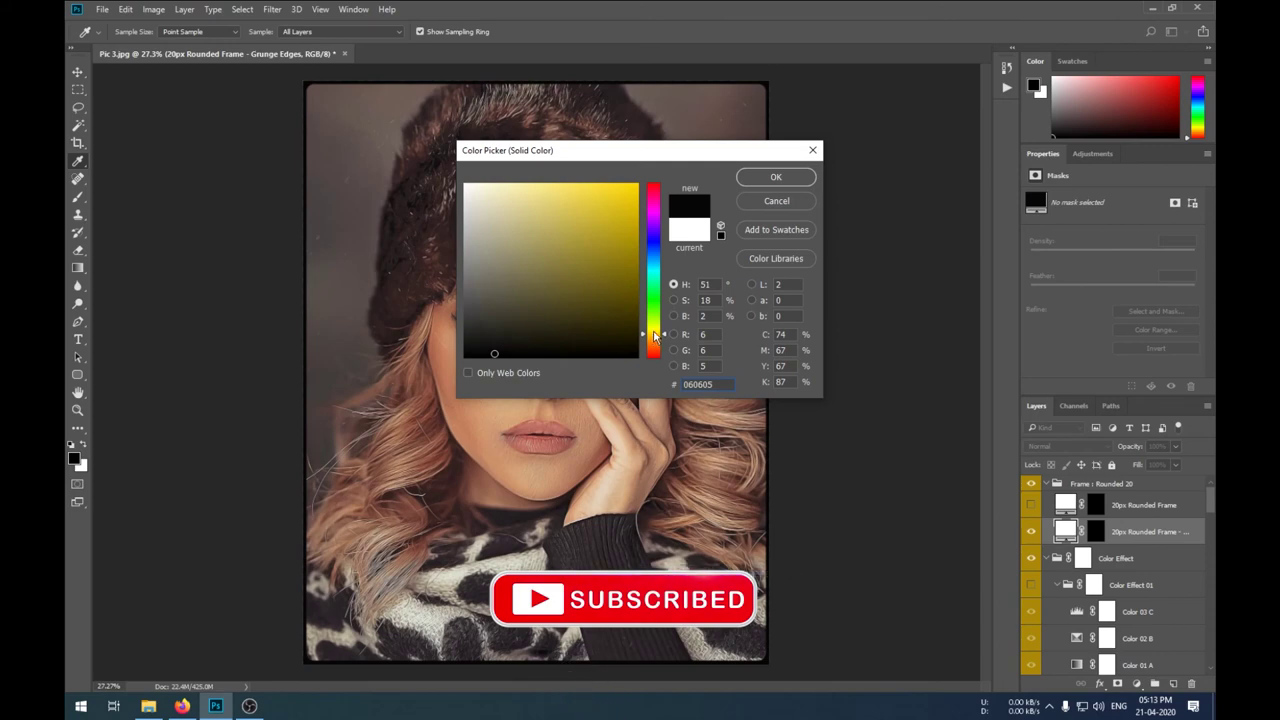
left_click_drag(540, 190, 595, 263)
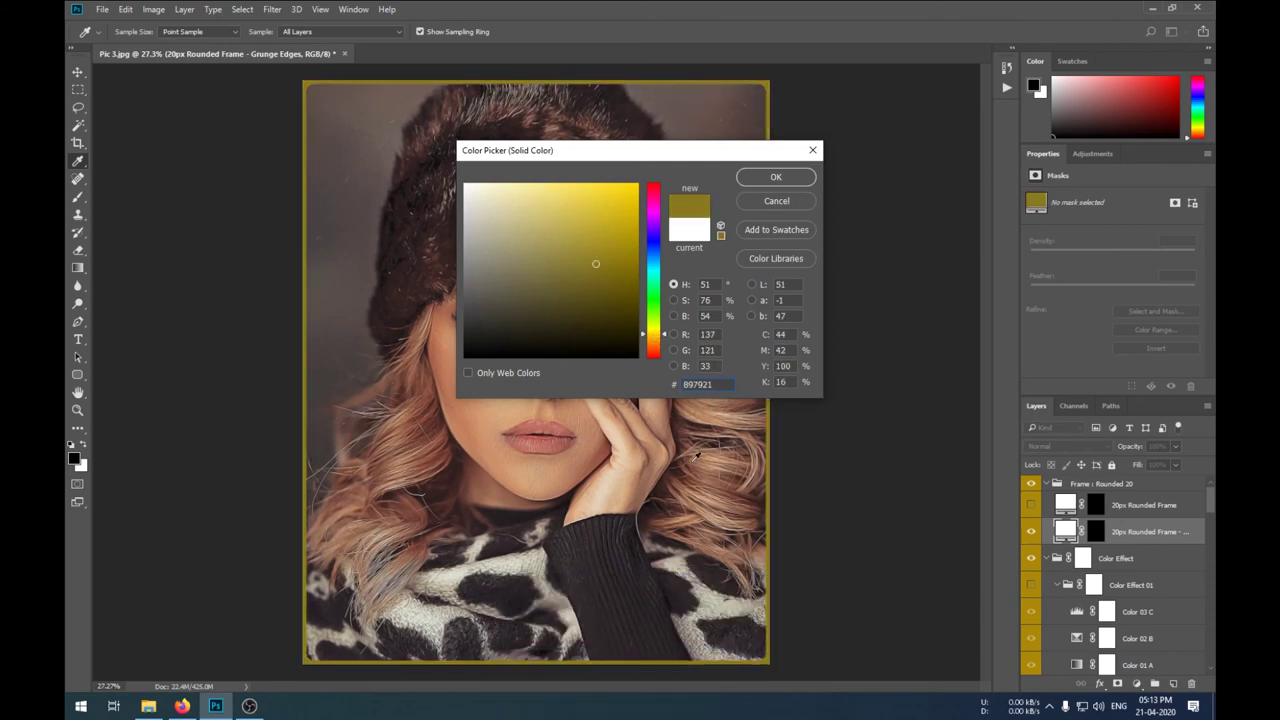
left_click(651, 346)
left_click(539, 233)
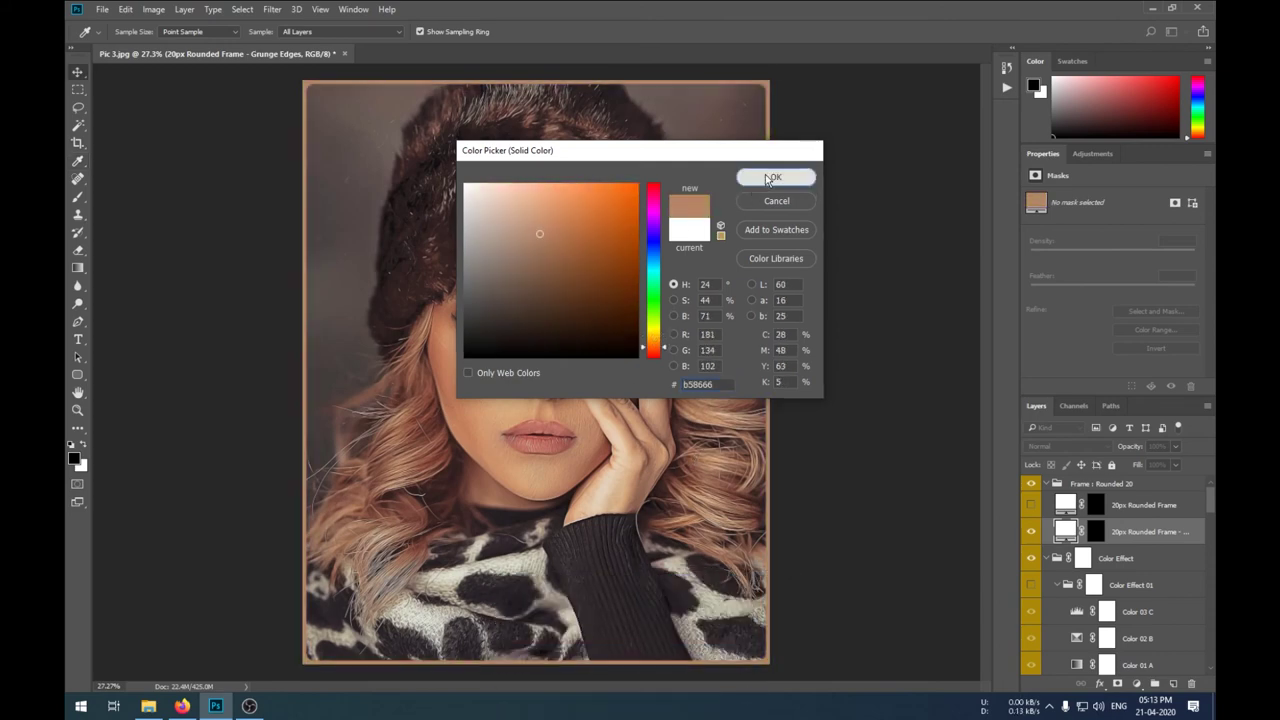
left_click(775, 177)
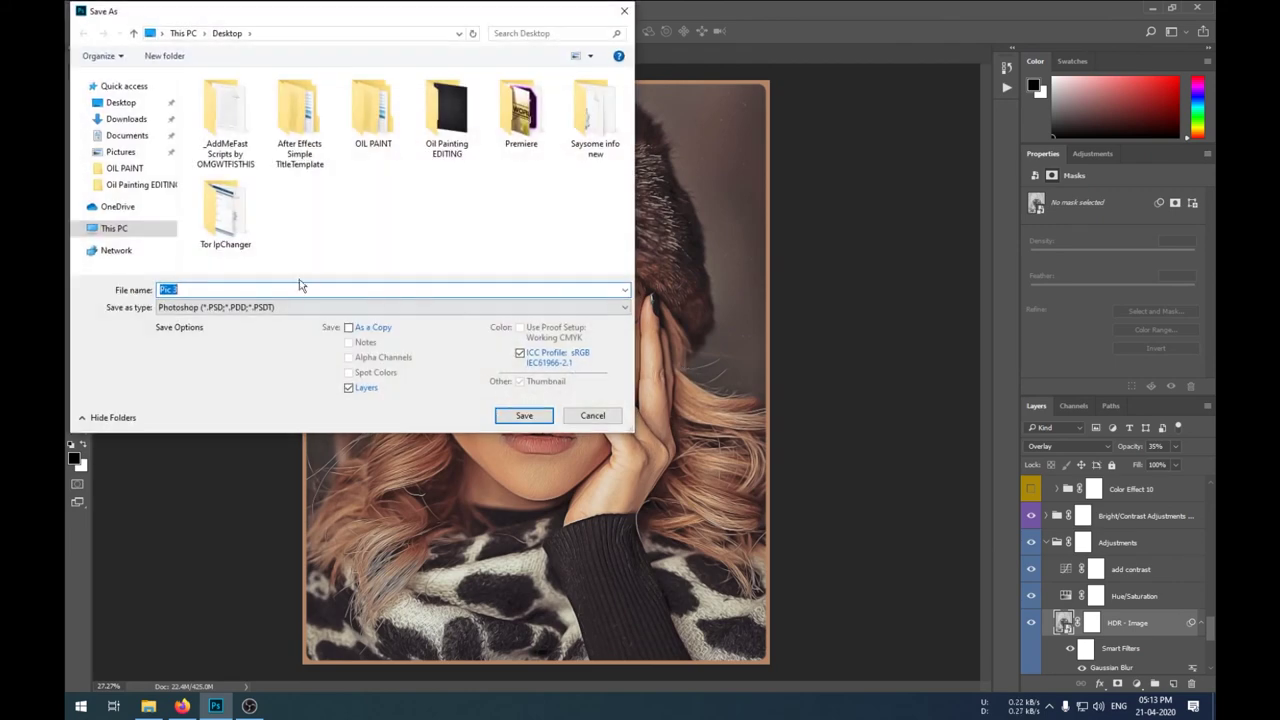
Save the bordered portrait to the Desktop as JPEG 'Pic 3 Edite oil.jpg'
left_click(287, 308)
left_click(335, 409)
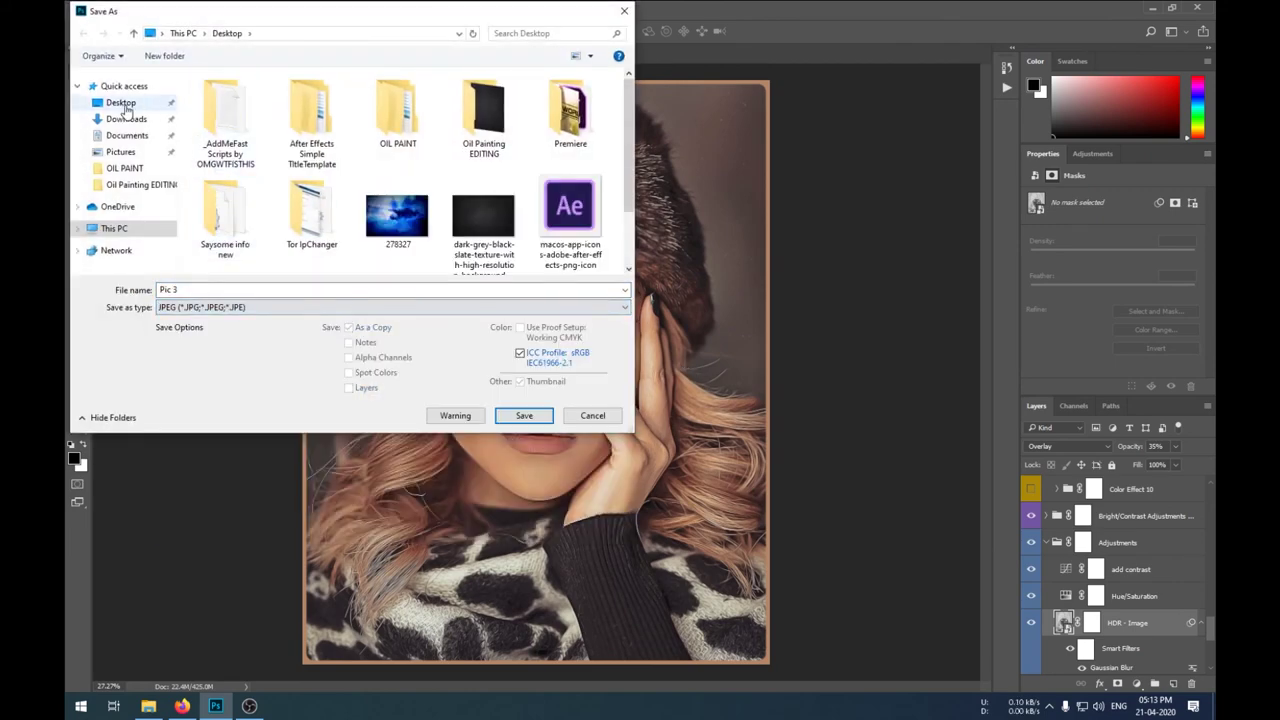
left_click(221, 289)
left_click(227, 289)
type("Edite oil")
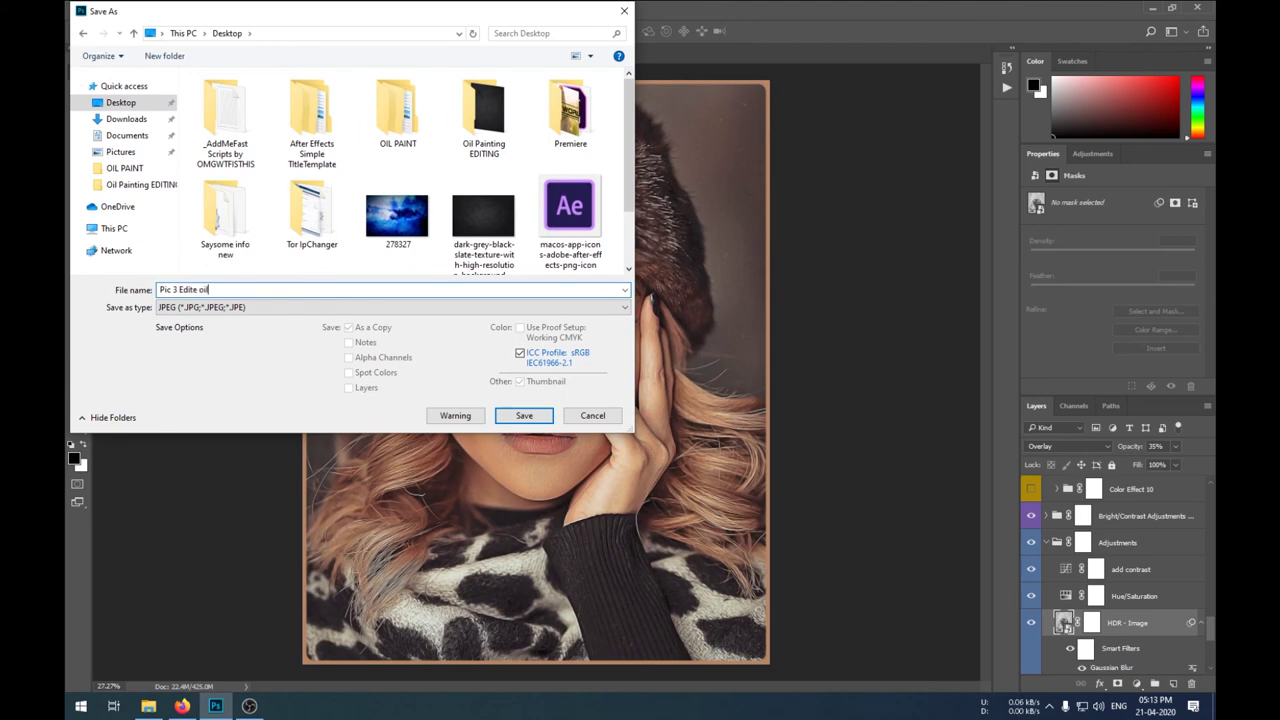
key("Return")
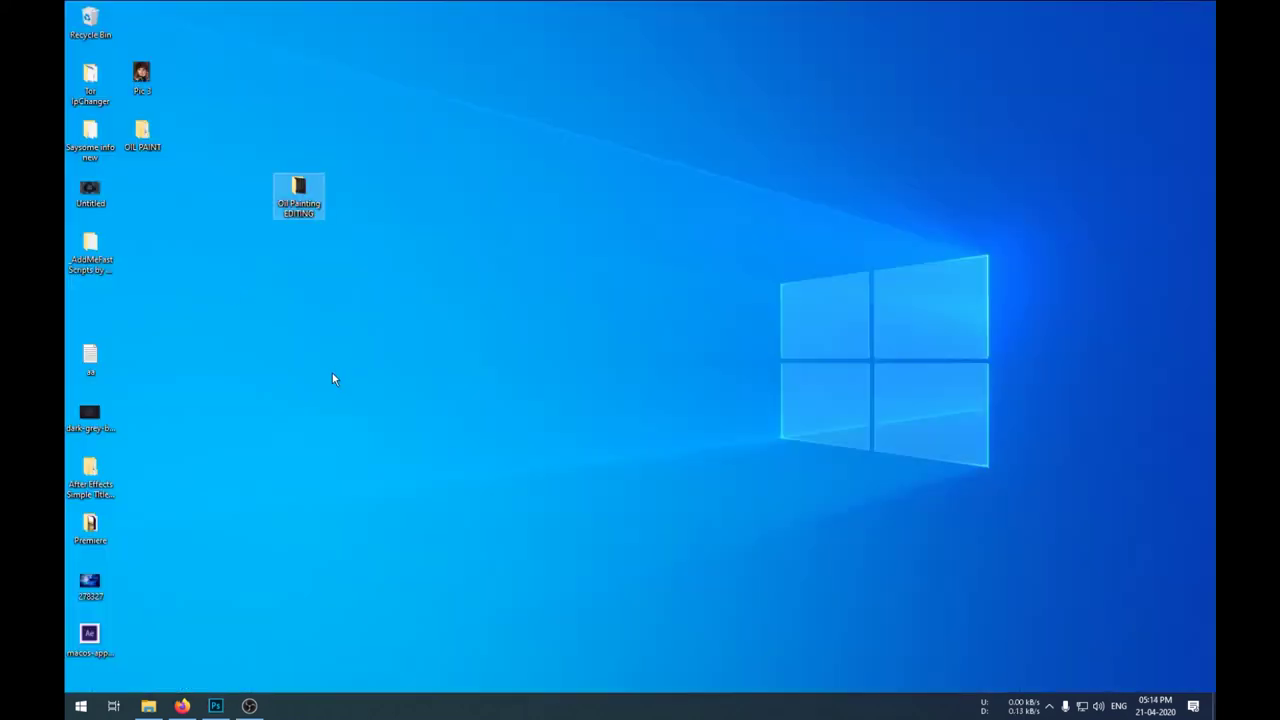
left_click(333, 378)
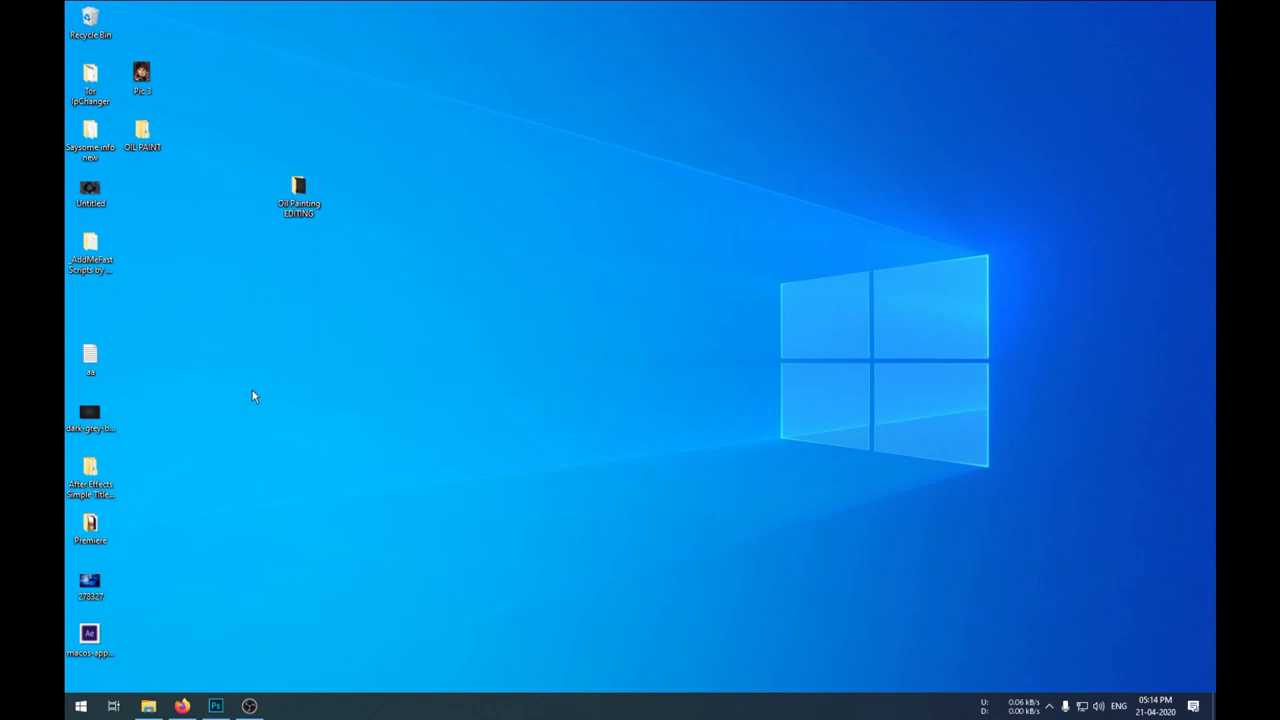
View Pic 3 Edite oil.jpg in Photos, flipping back and forth against the original Pic 3.jpg
double_click(90, 298)
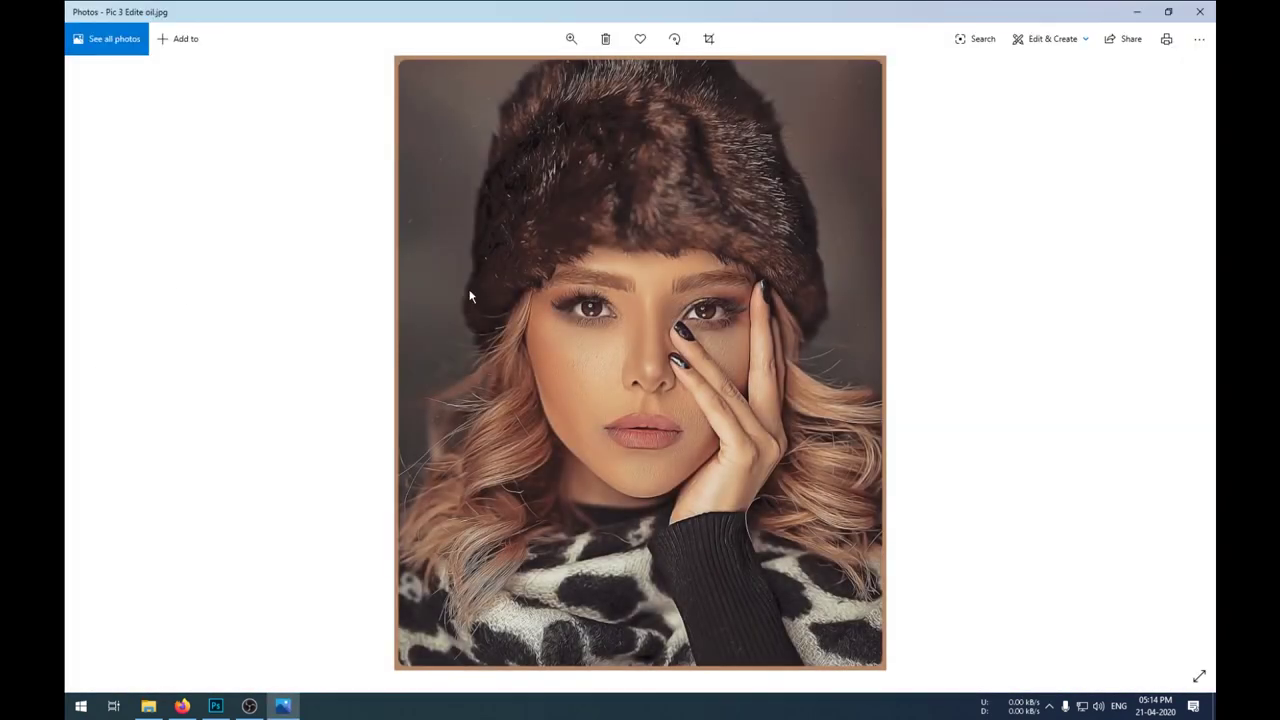
key("Left")
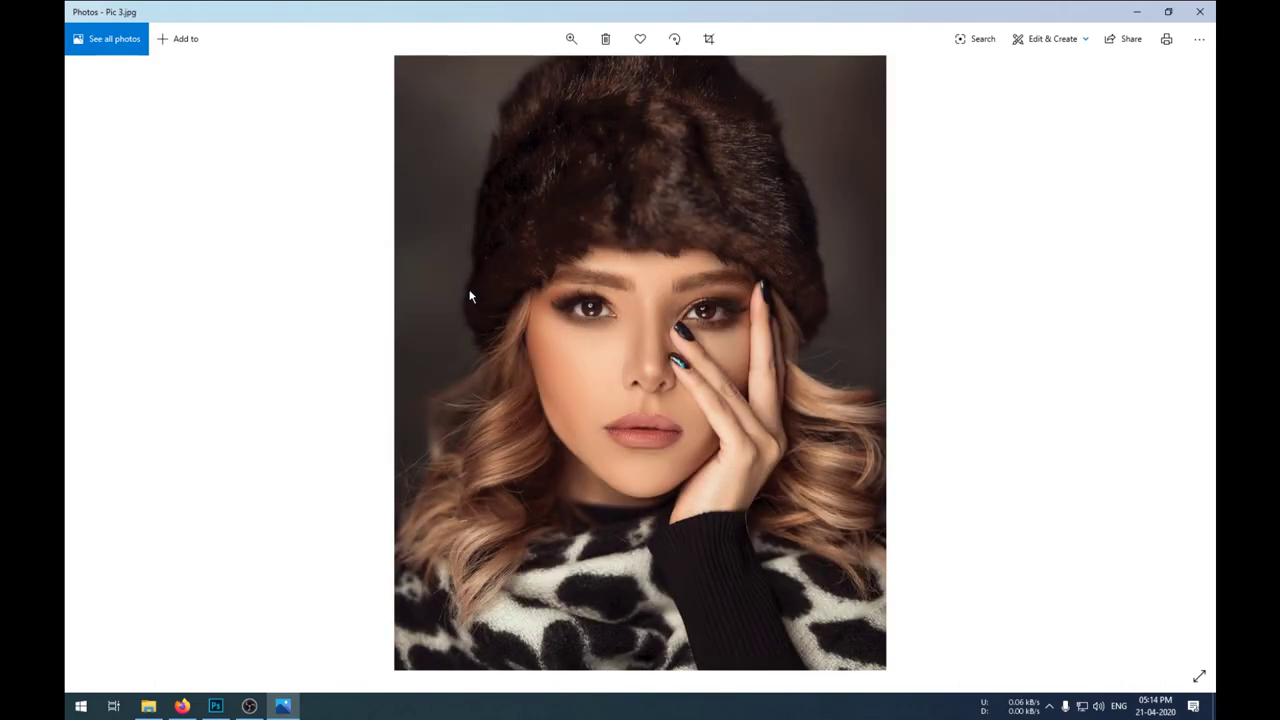
key("Right")
key("Left")
key("Right")
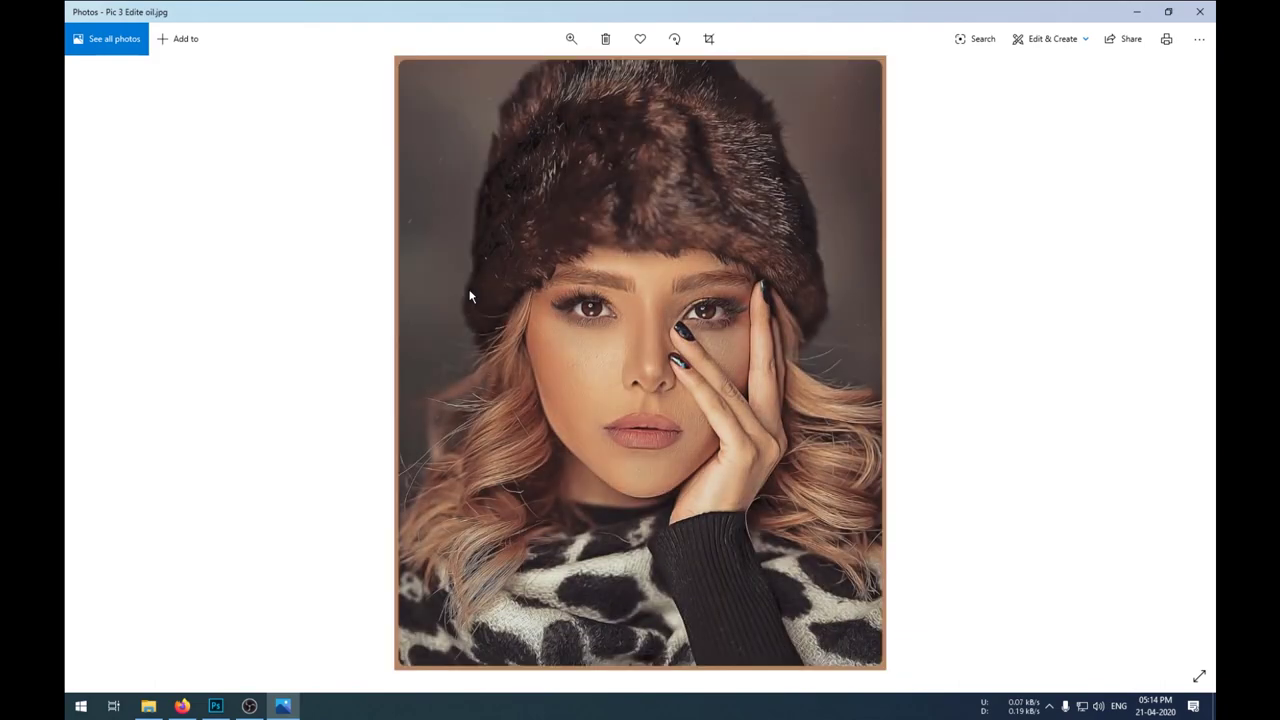